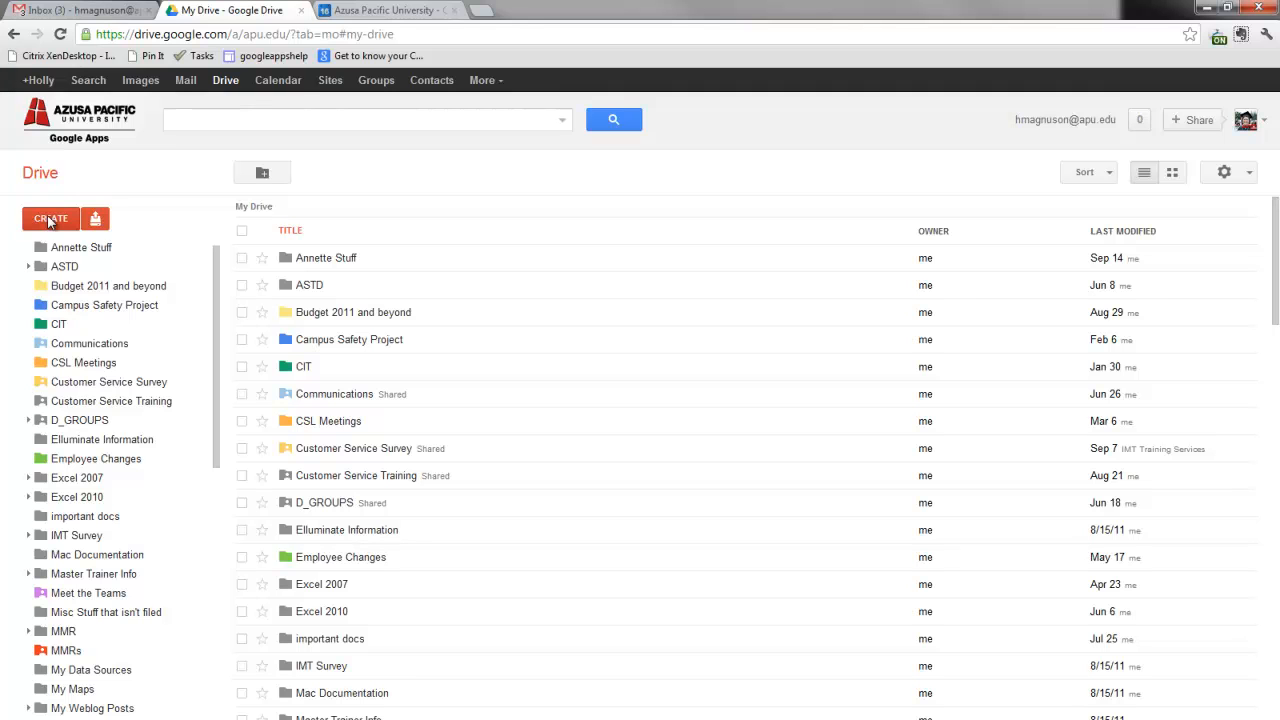
Create a new folder named "A Test Folder" in My Drive.
left_click(50, 219)
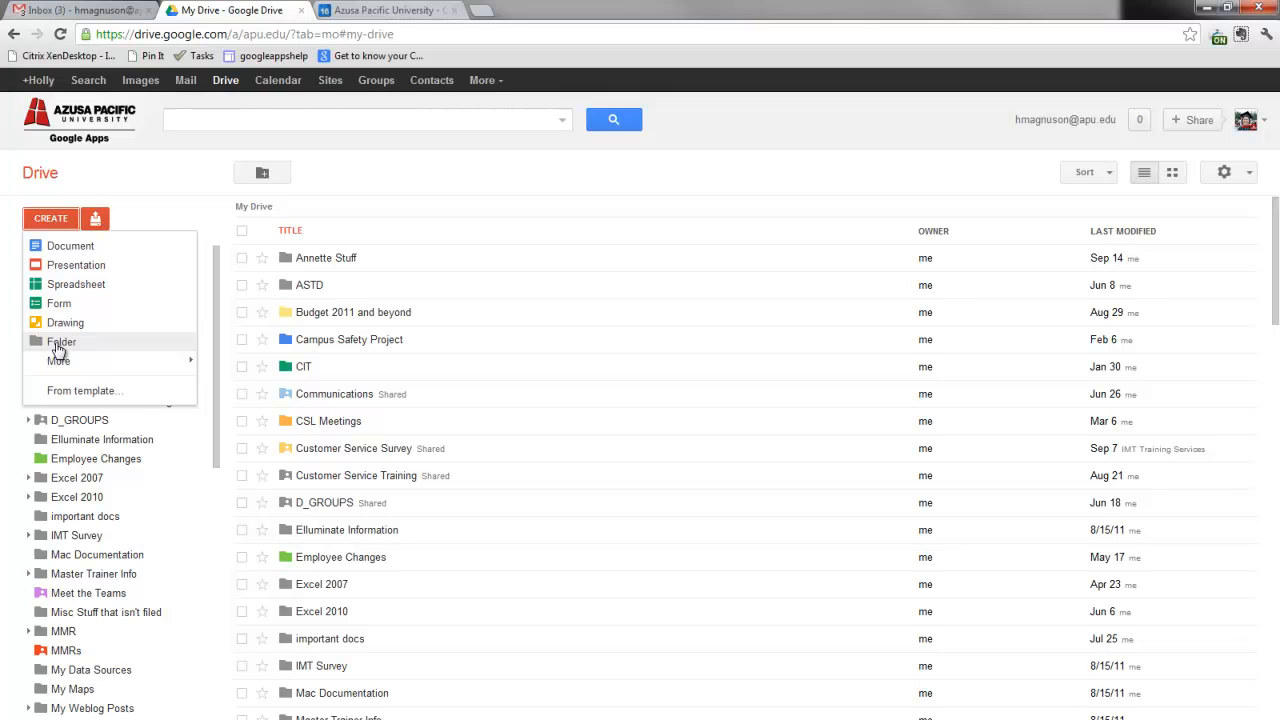
left_click(57, 345)
type("A Test Folder")
left_click(588, 443)
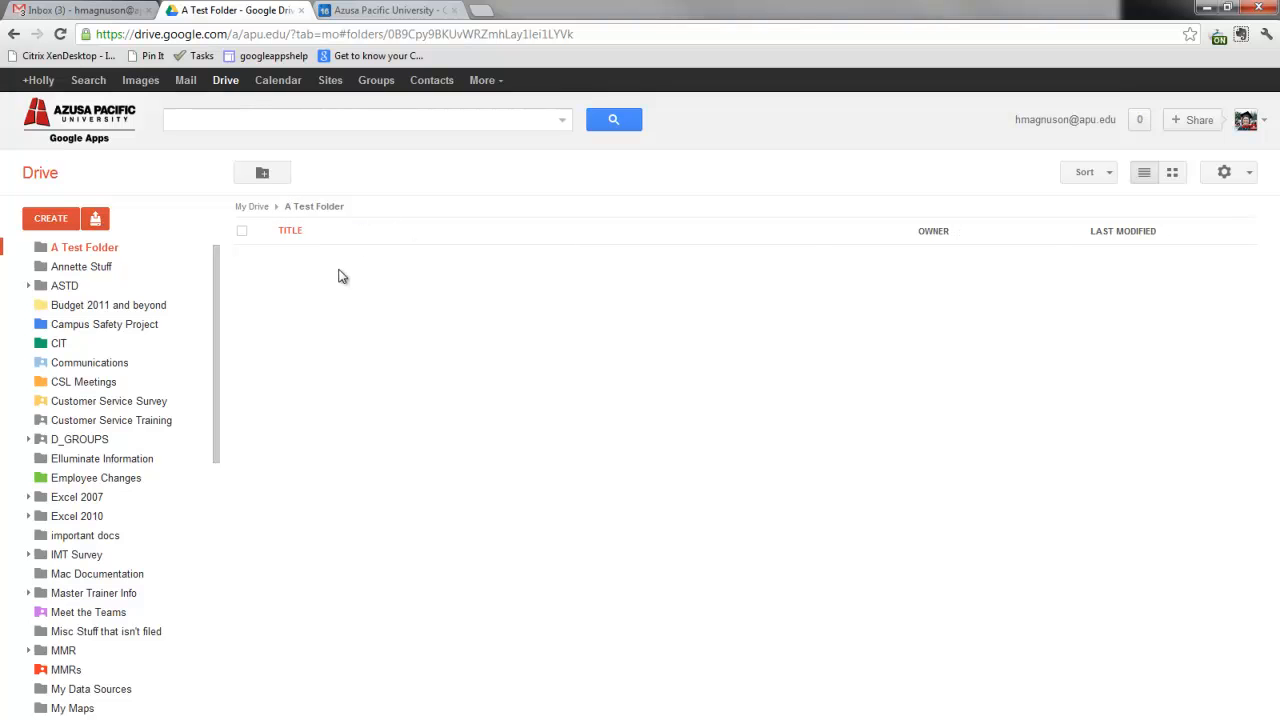
Return to My Drive, select A Test Folder and open its sharing settings.
left_click(250, 207)
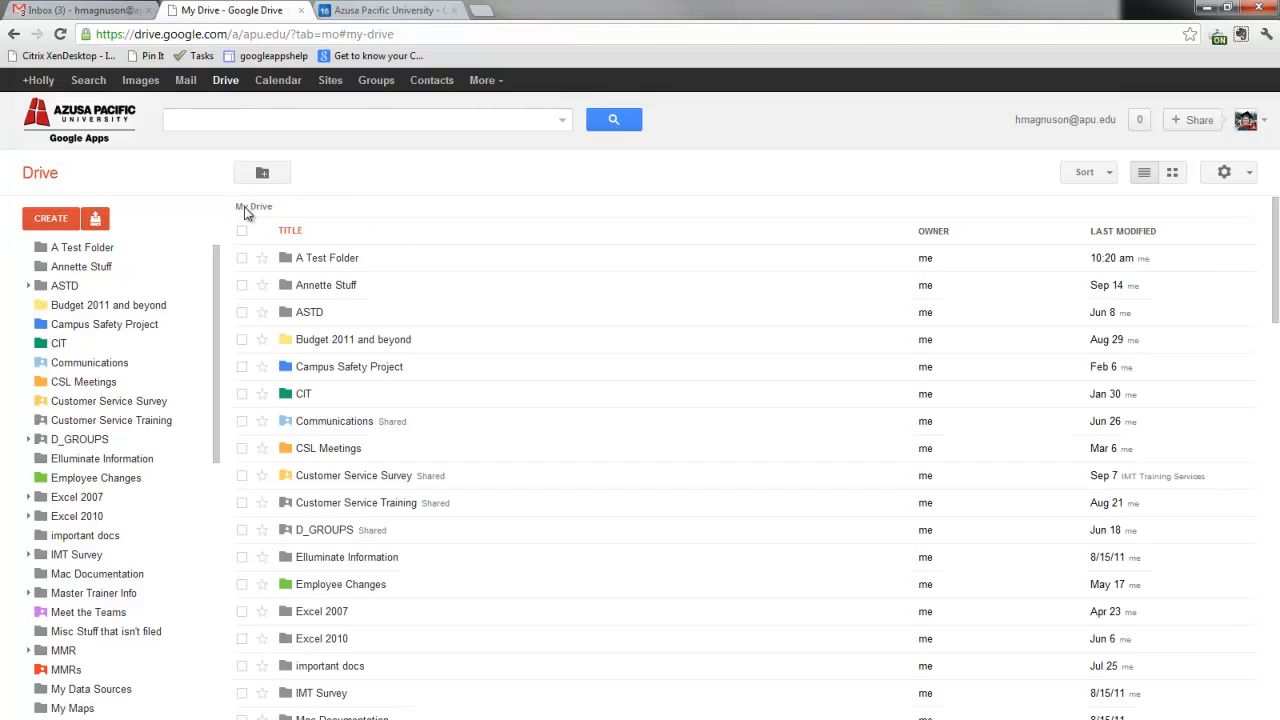
left_click(242, 259)
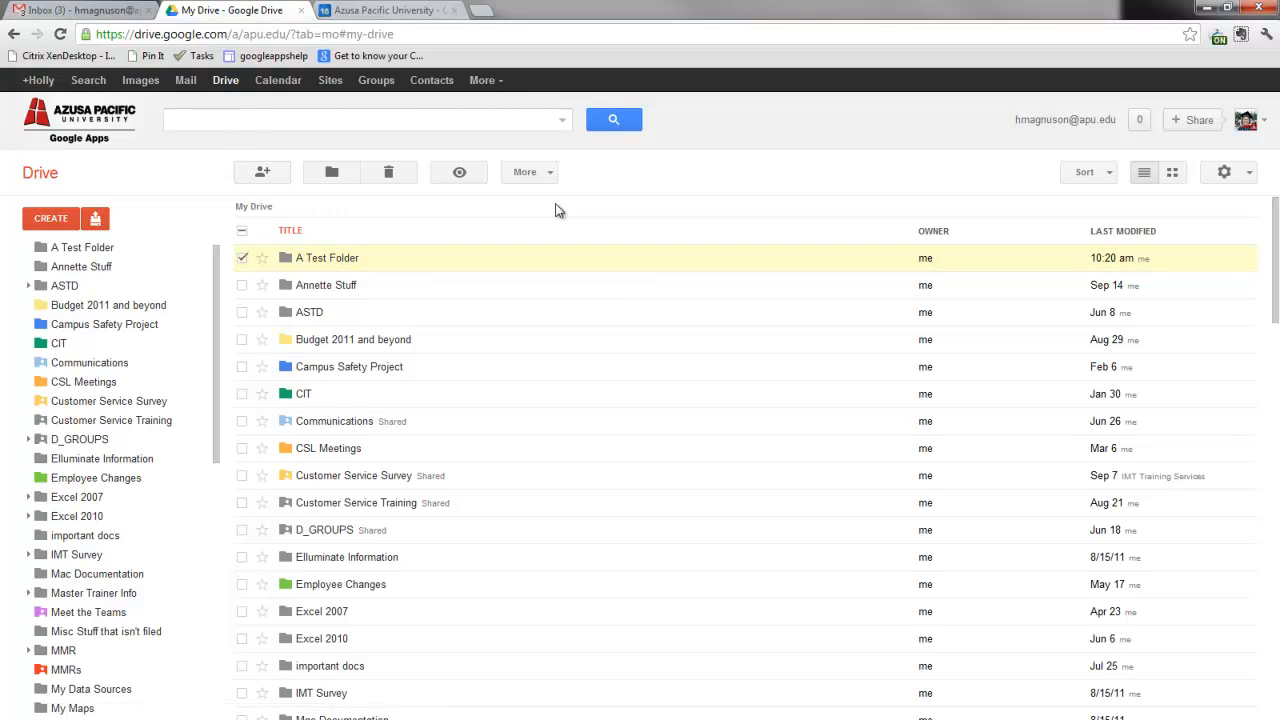
left_click(554, 172)
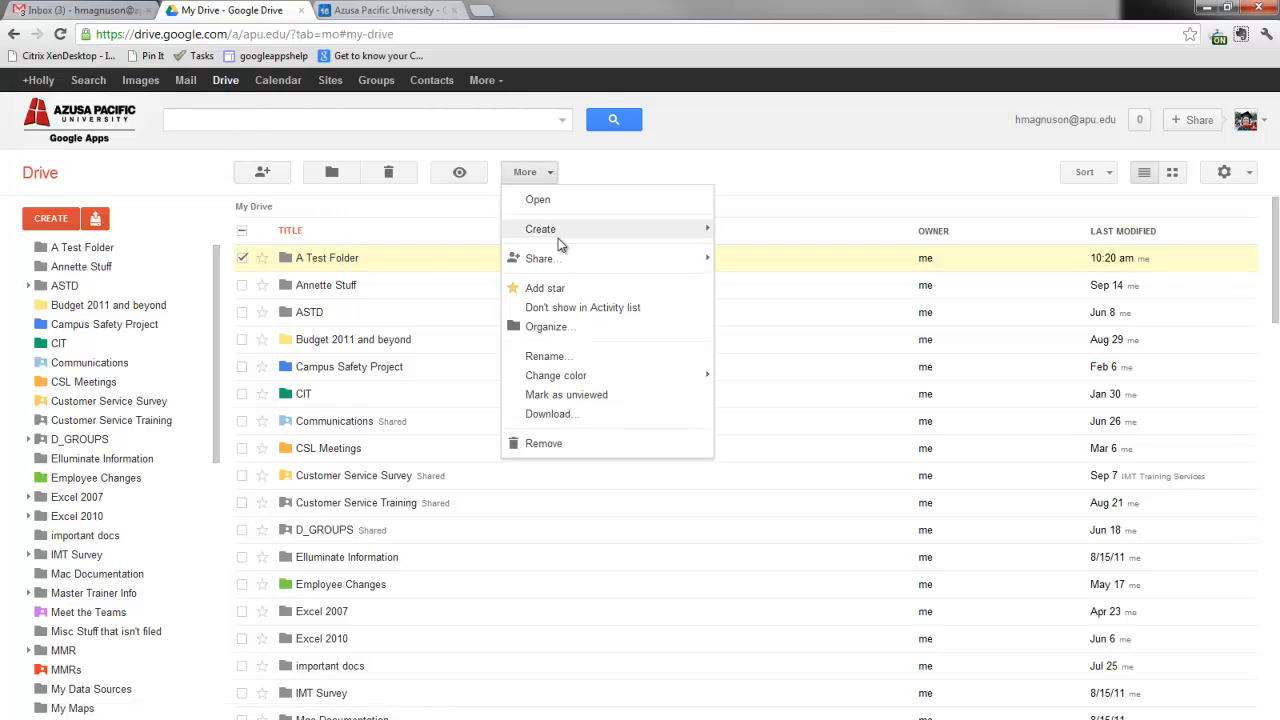
mouse_move(565, 263)
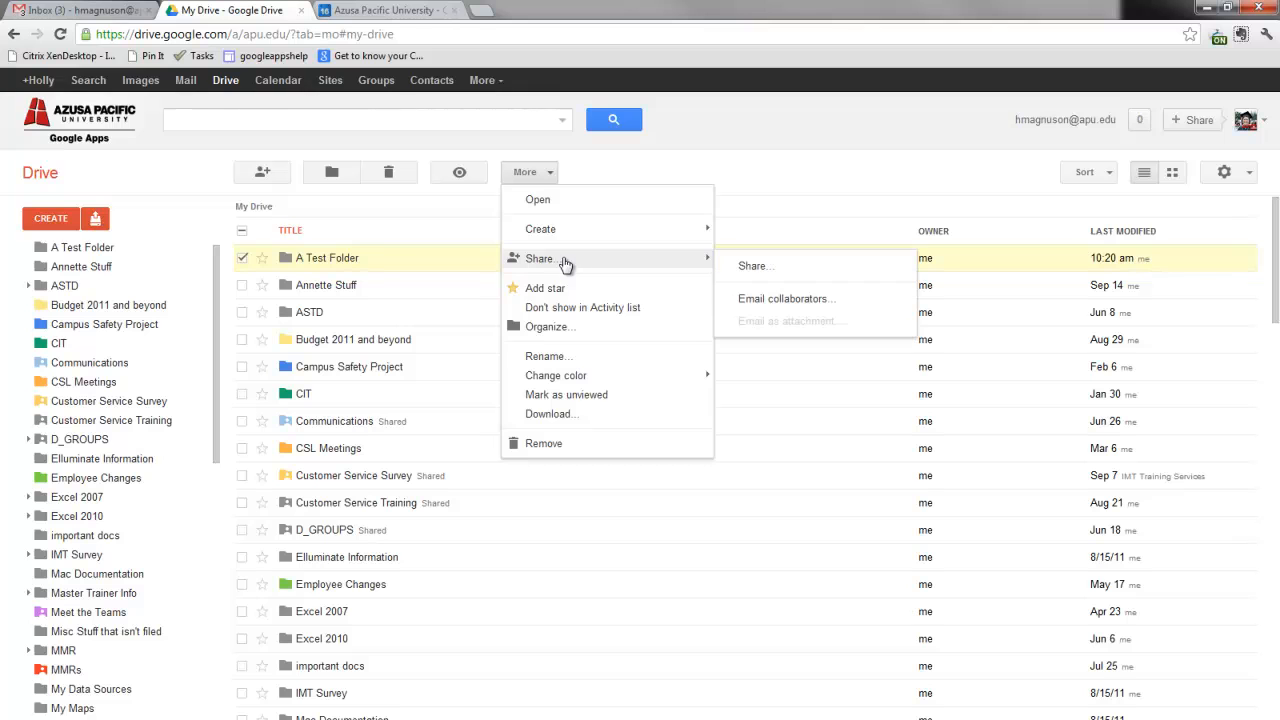
left_click(763, 270)
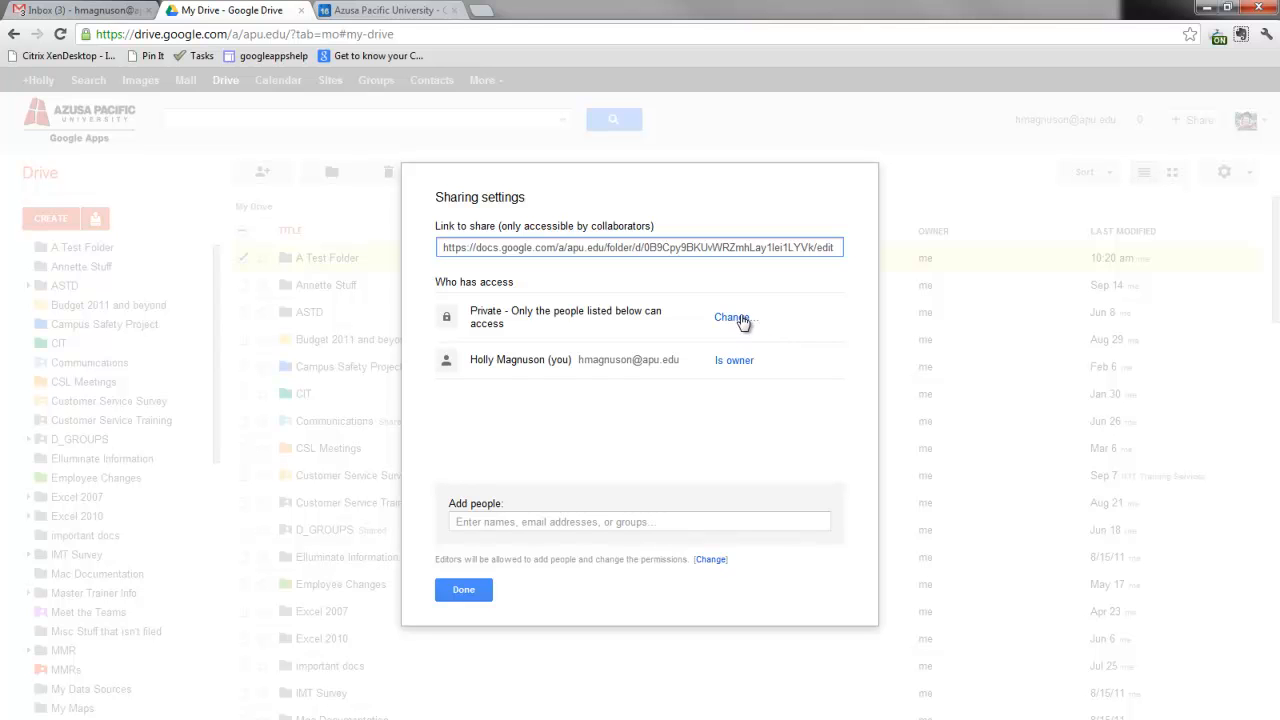
Enter a colleague's contact and the IMT CSL group as people to add to the folder's sharing.
left_click(500, 522)
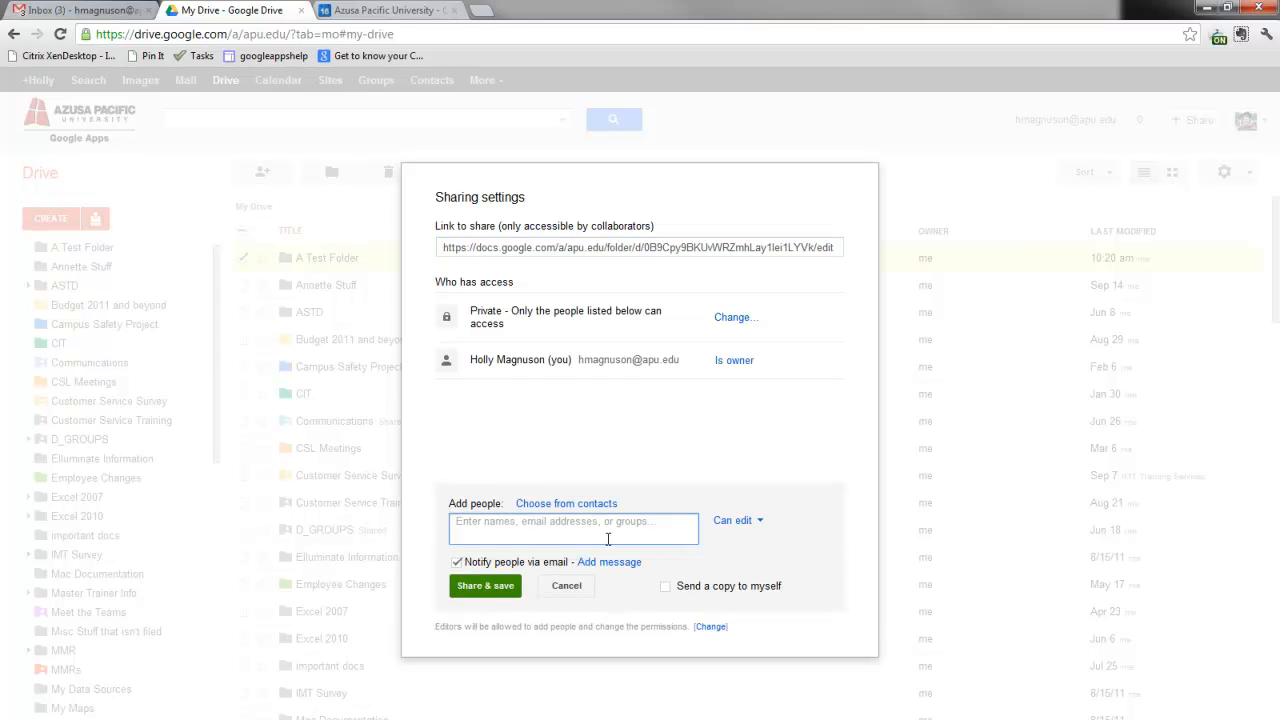
type("Dante")
key("Return")
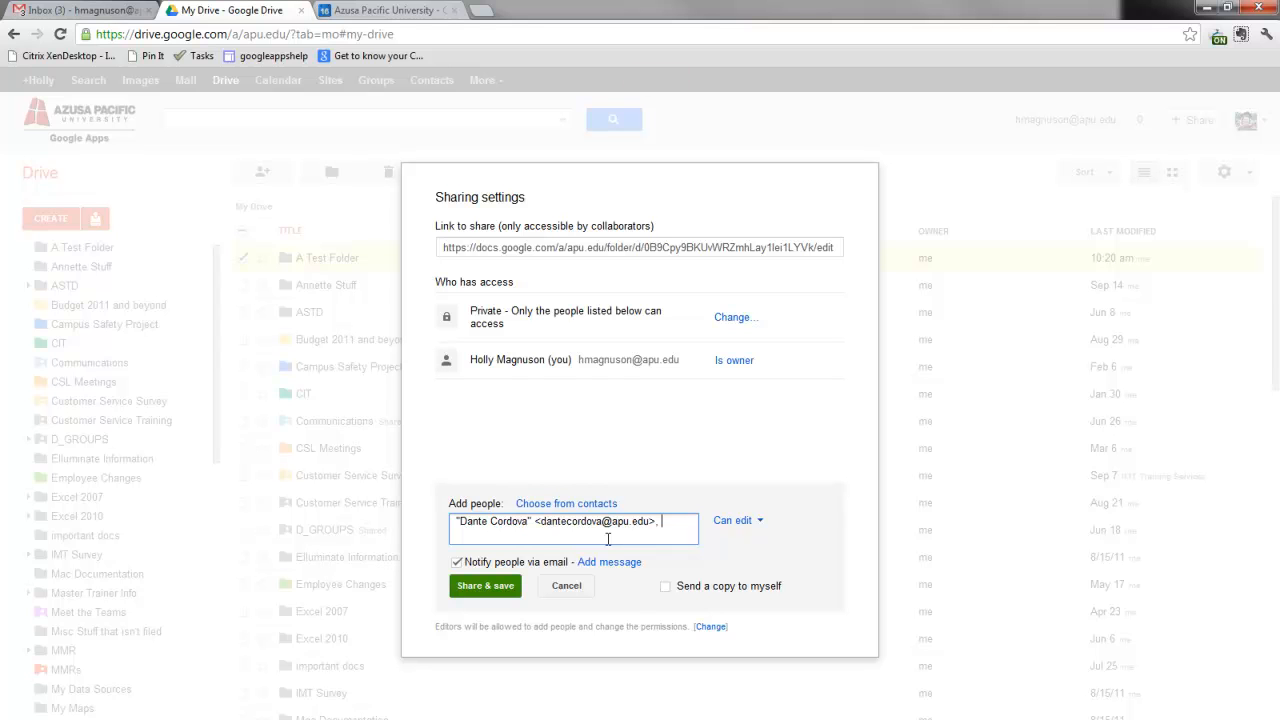
type("IMT")
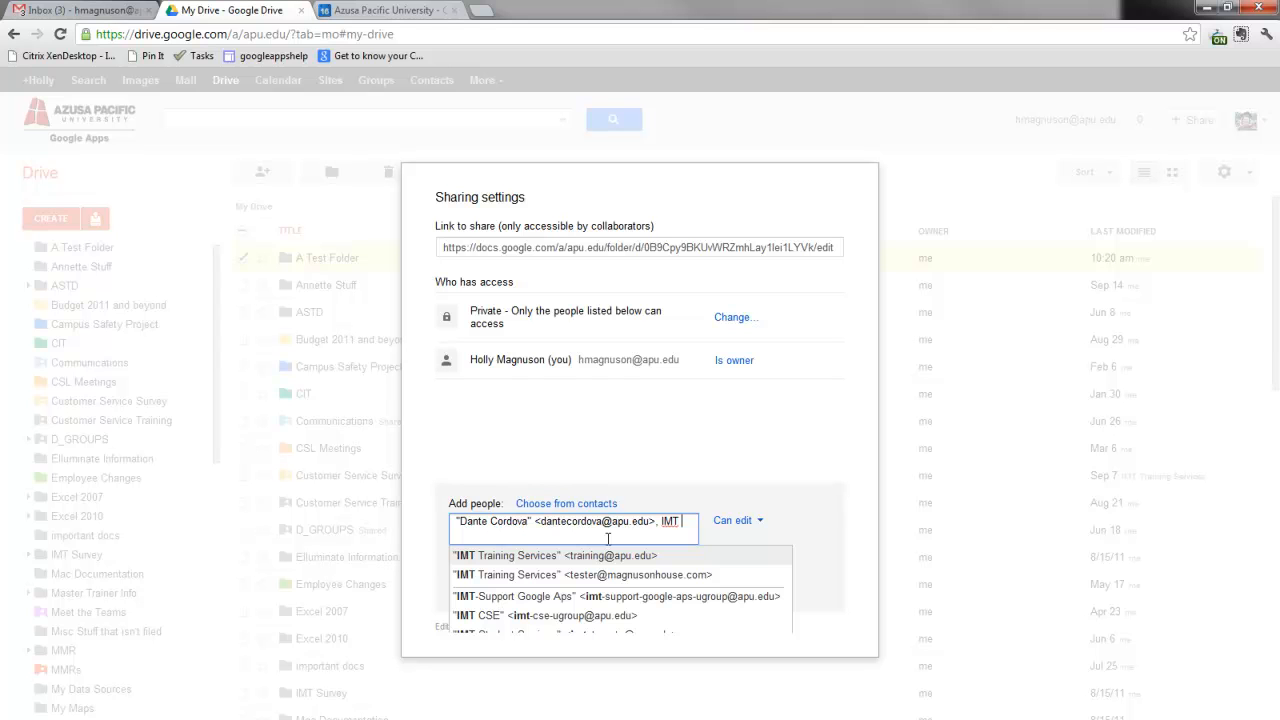
type(" Csl")
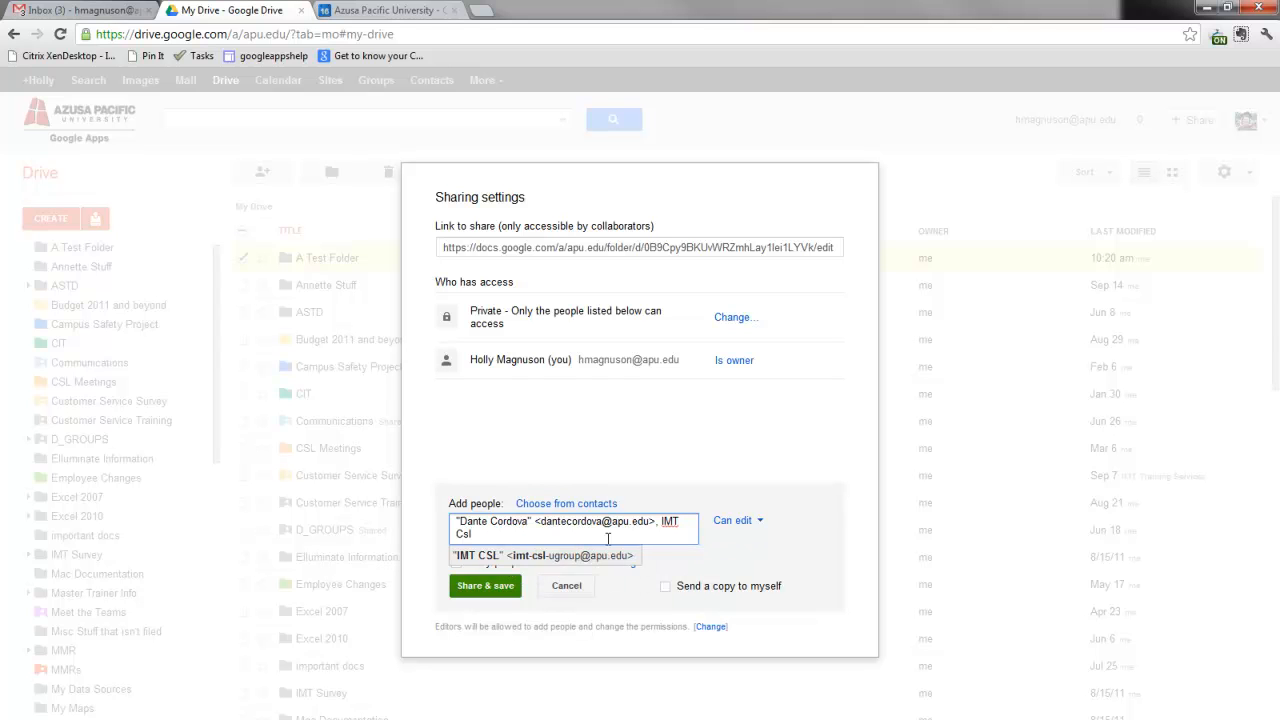
left_click(490, 555)
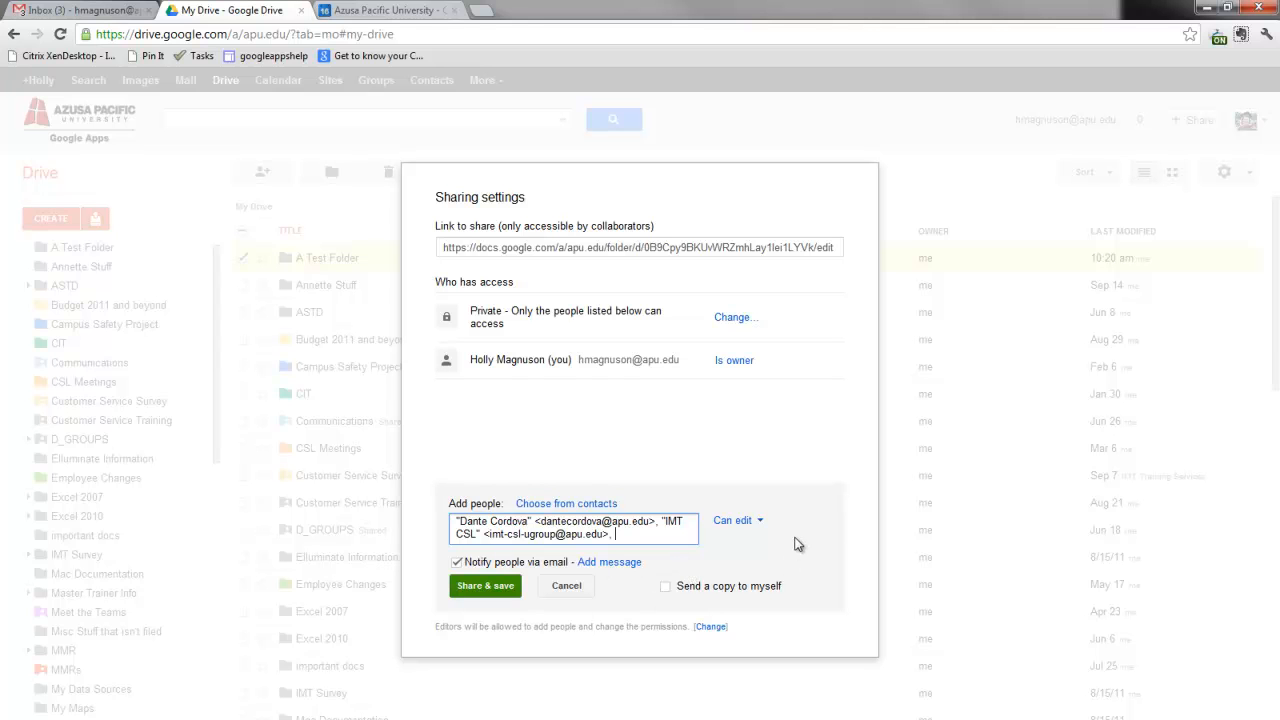
Set the added people's permission to Can view and turn off notifying people via email.
left_click_drag(788, 524, 745, 523)
left_click(745, 525)
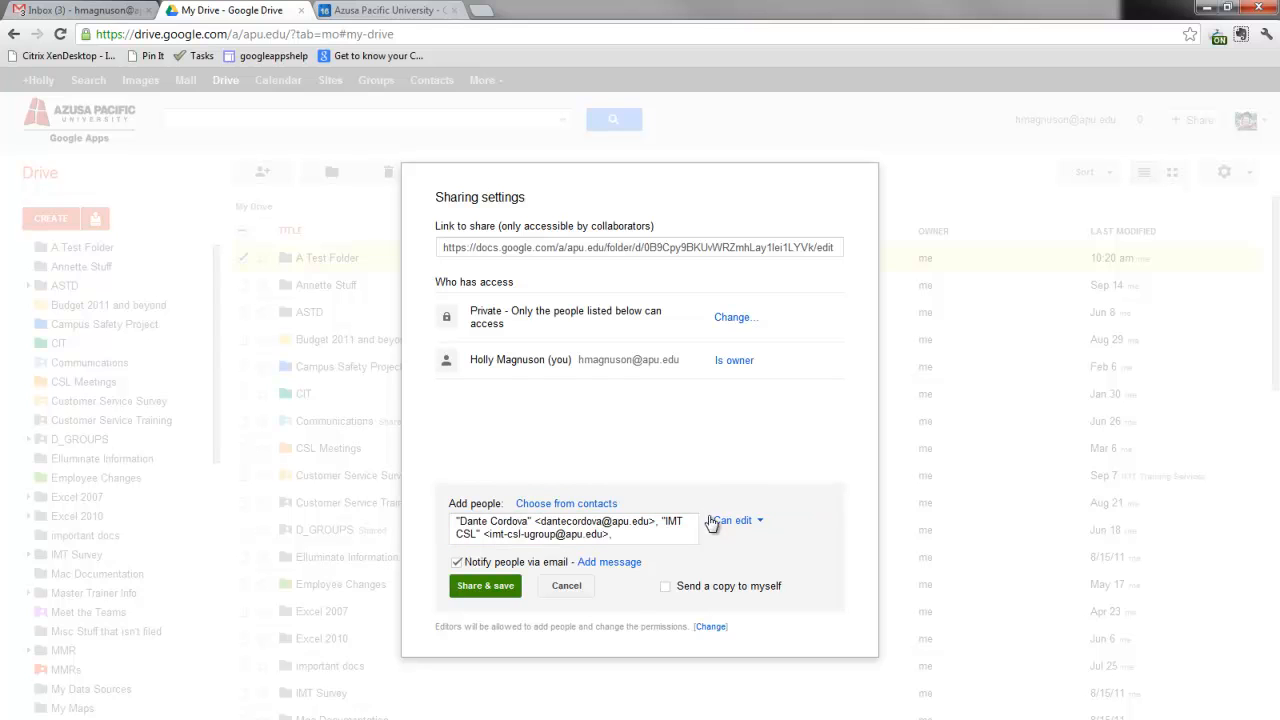
left_click(764, 522)
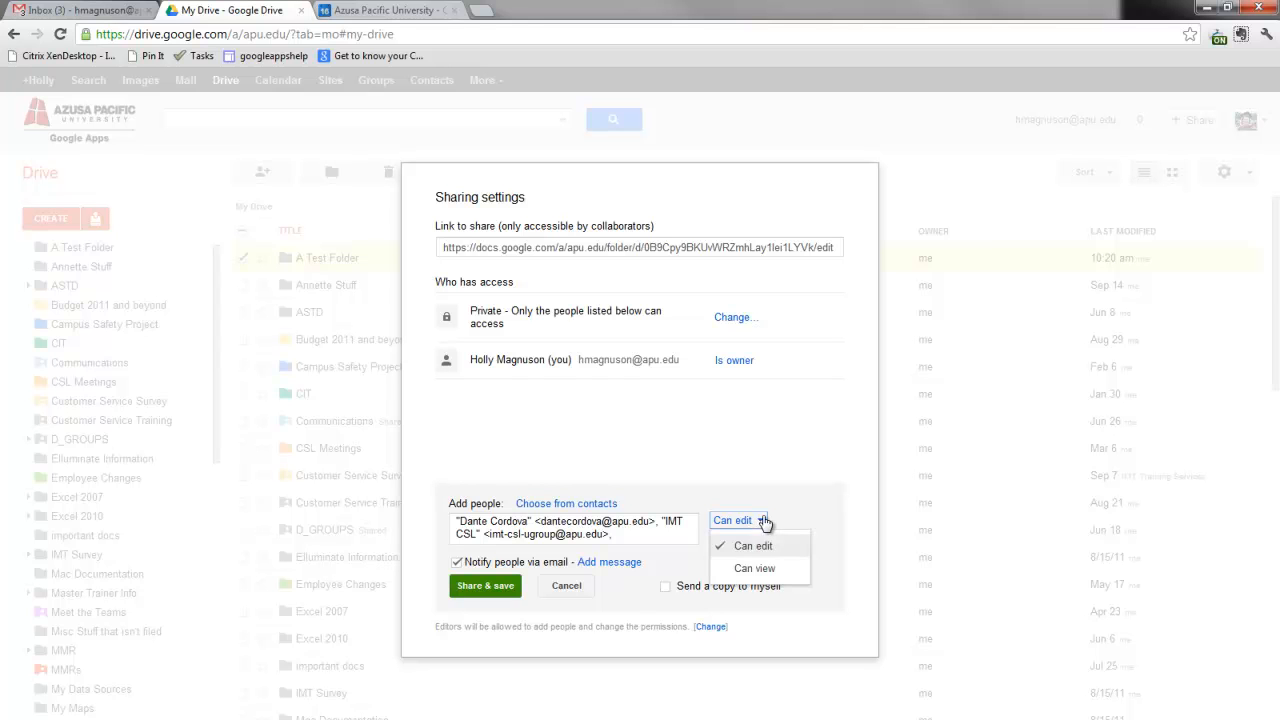
left_click(753, 569)
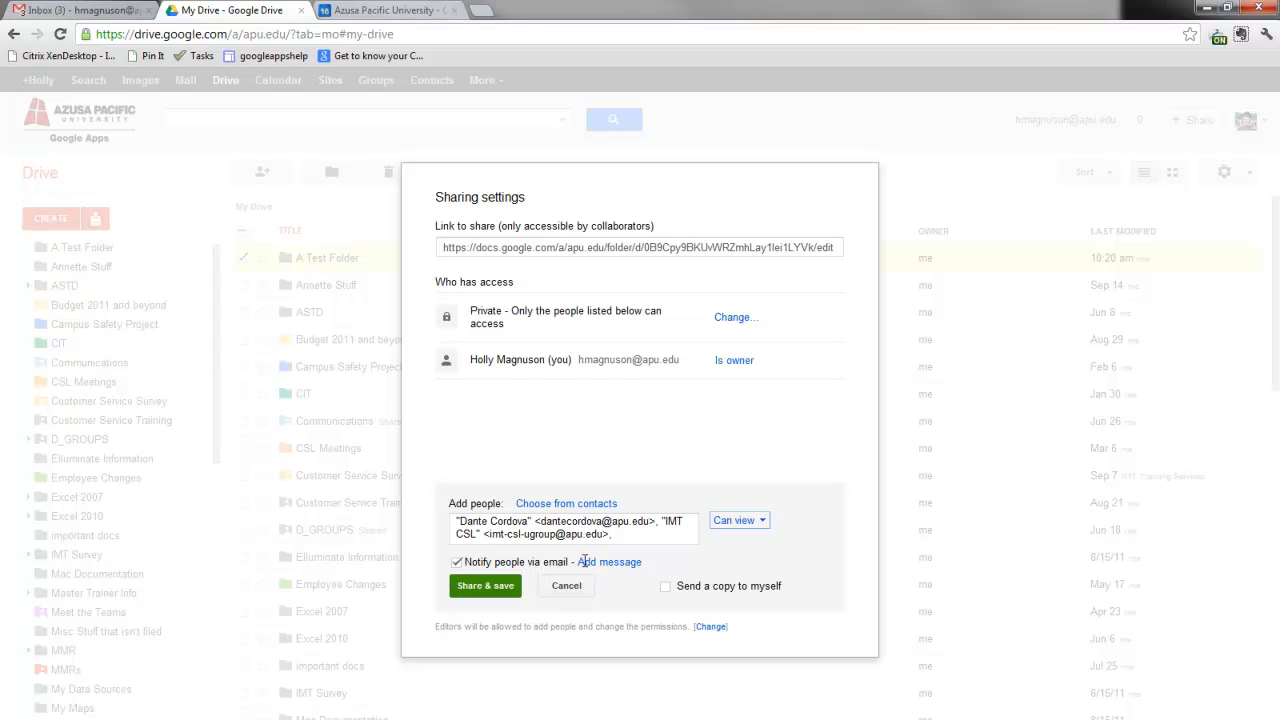
left_click(459, 564)
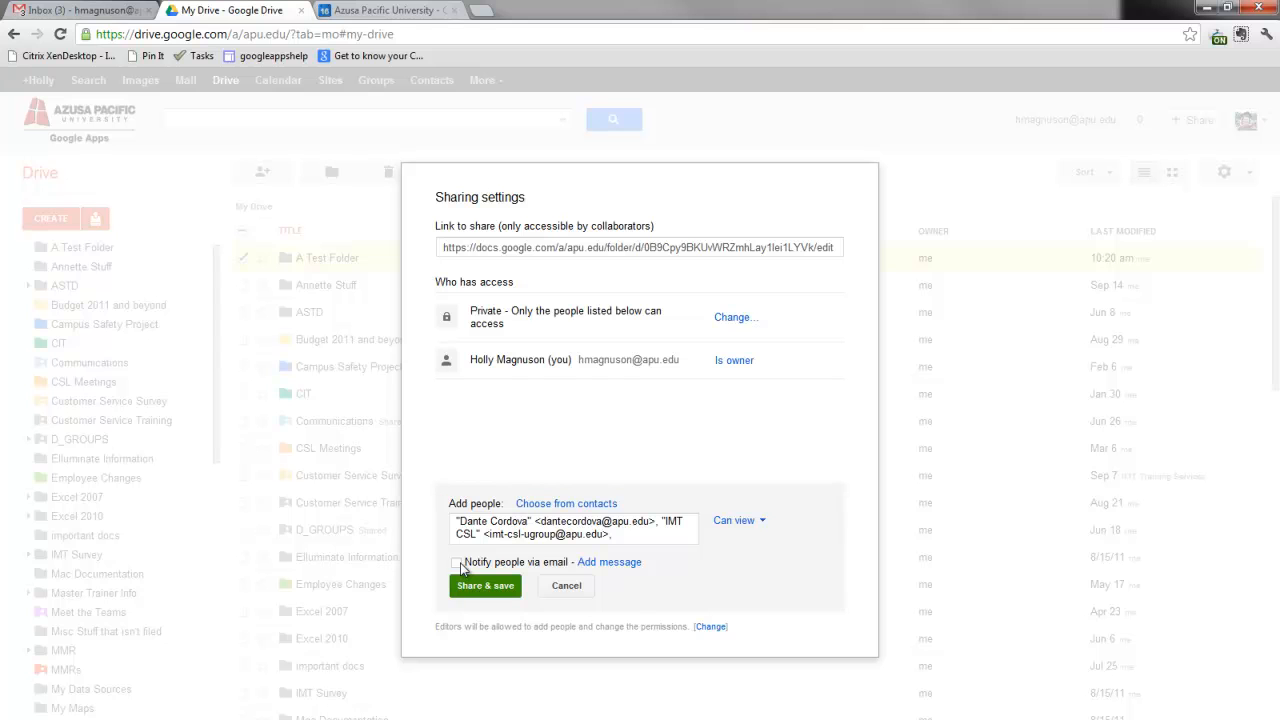
Select the folder's sharing link and look at the options for copying it.
left_click(589, 253)
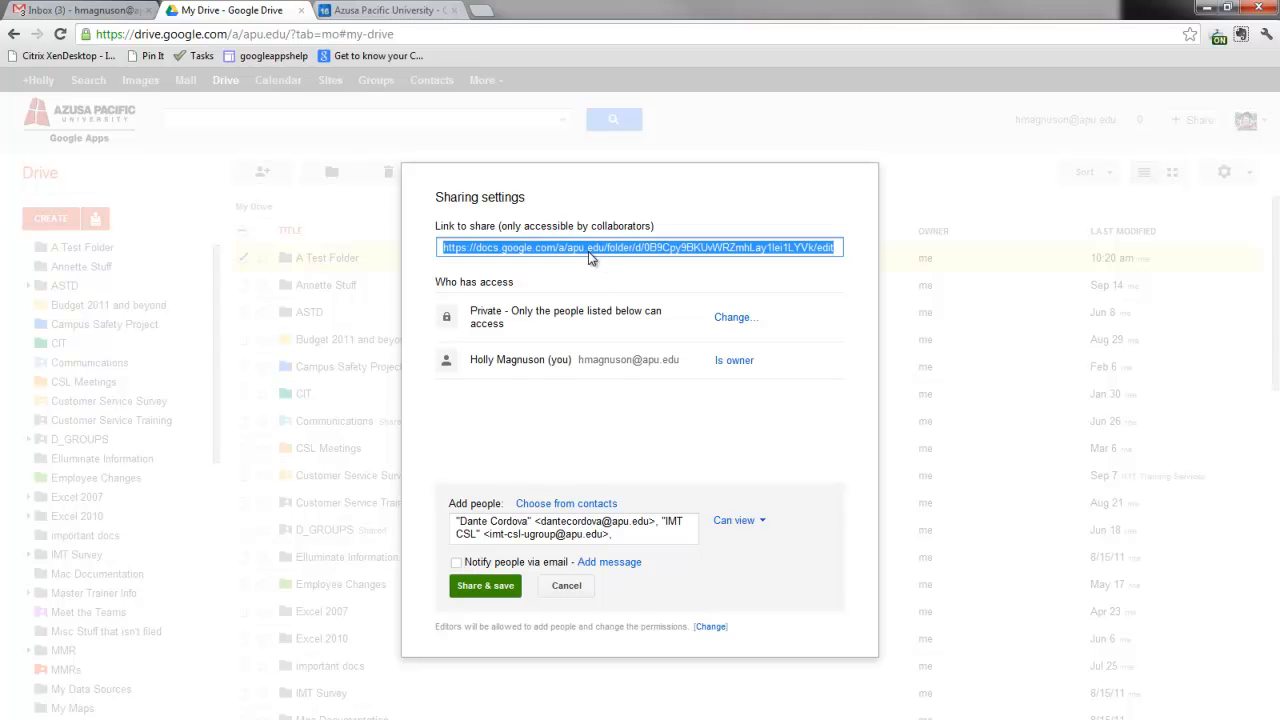
right_click(654, 250)
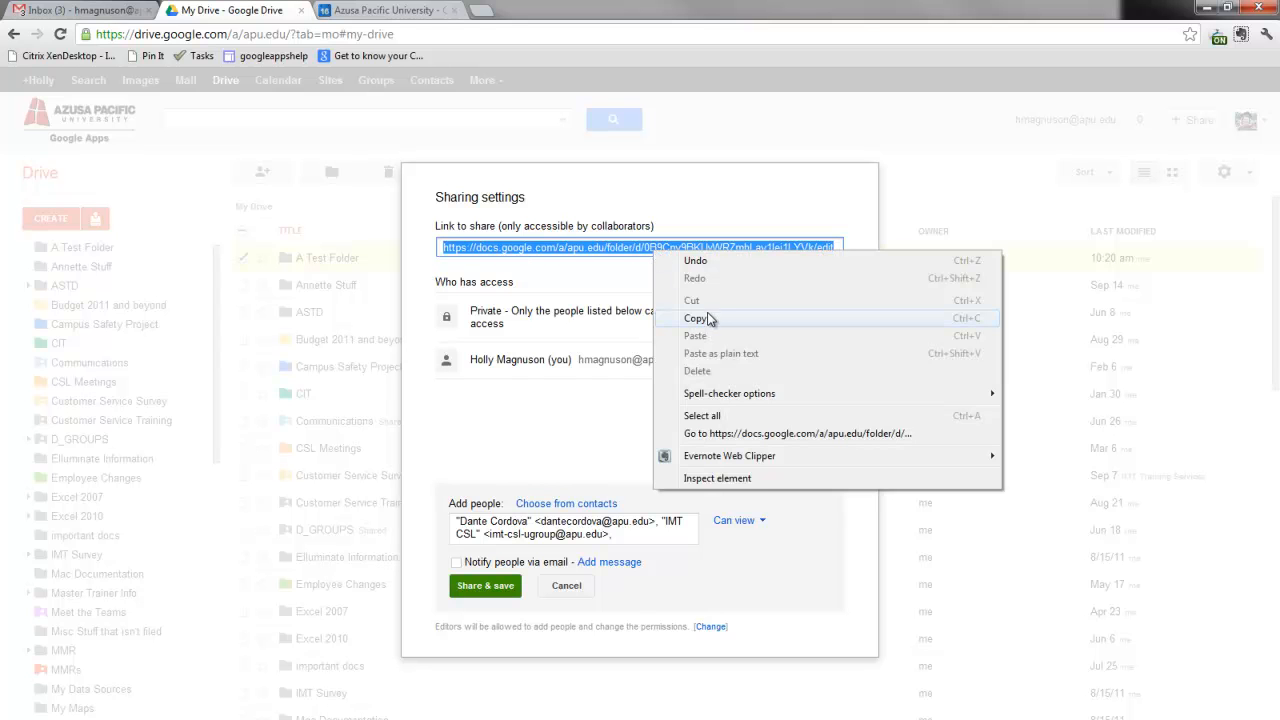
left_click(588, 278)
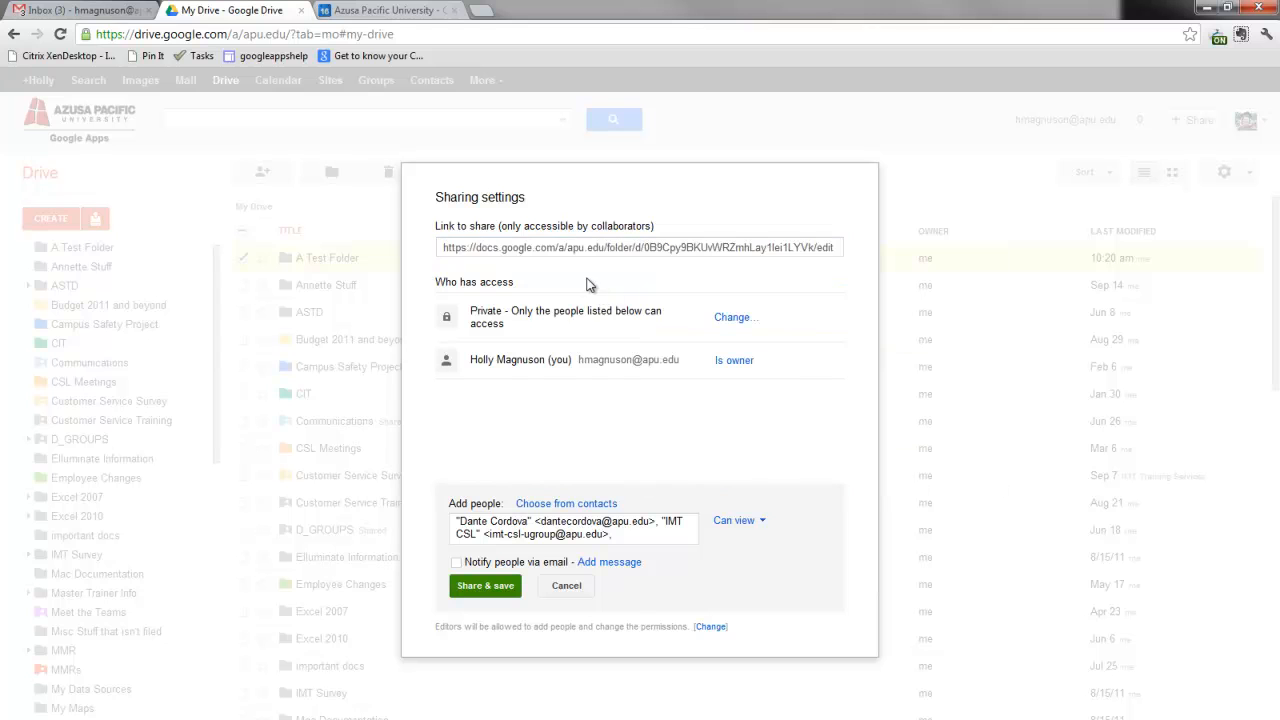
left_click(579, 252)
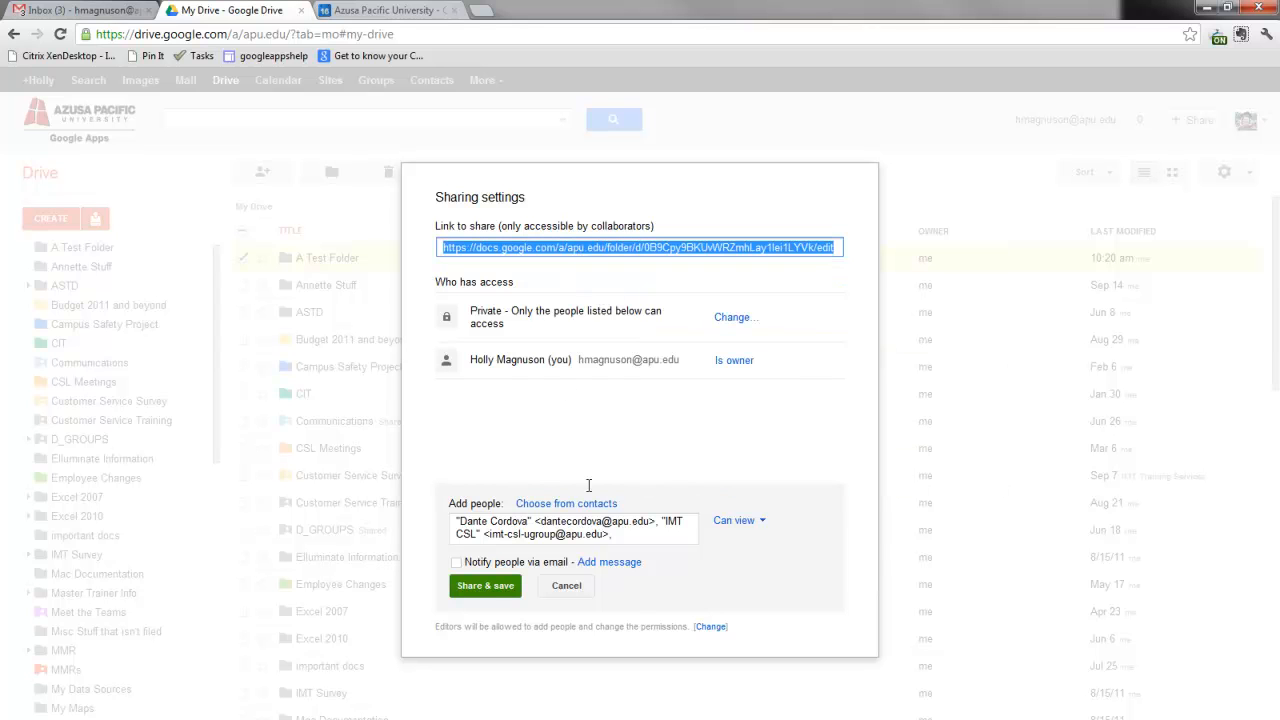
Share and save the folder access, accept skipping the invitations, and close the sharing settings.
left_click(484, 588)
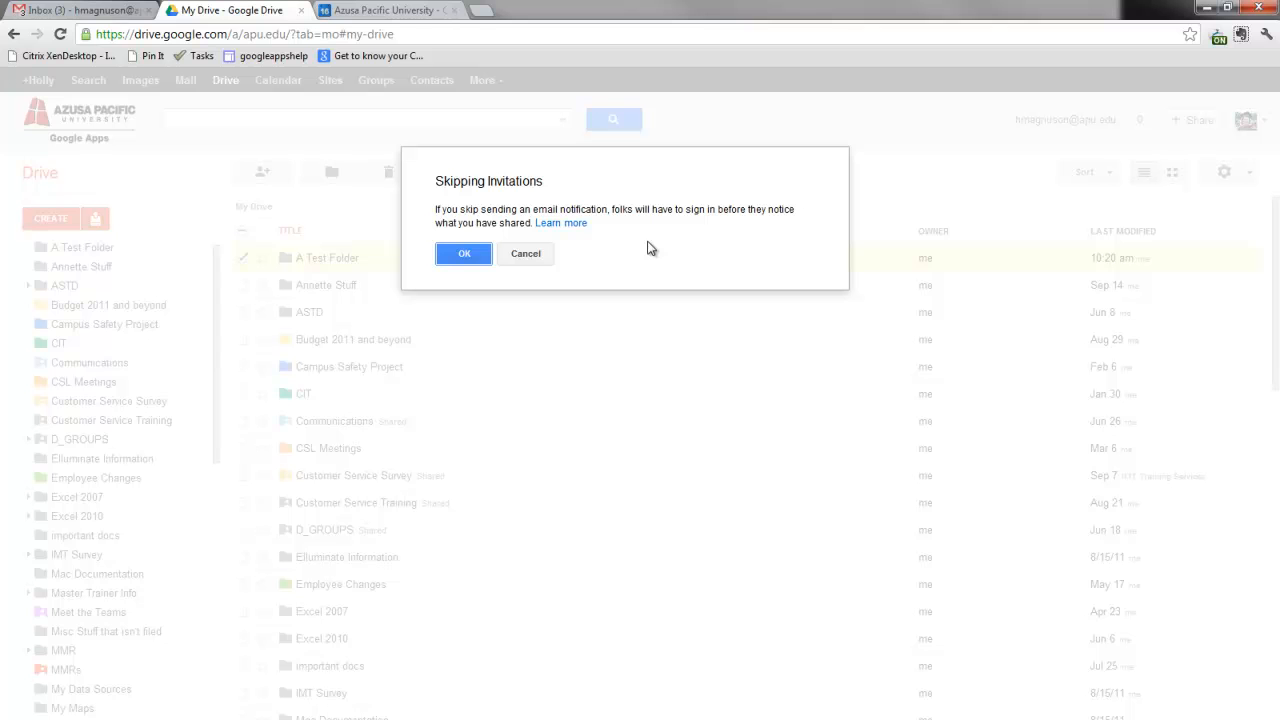
left_click(464, 256)
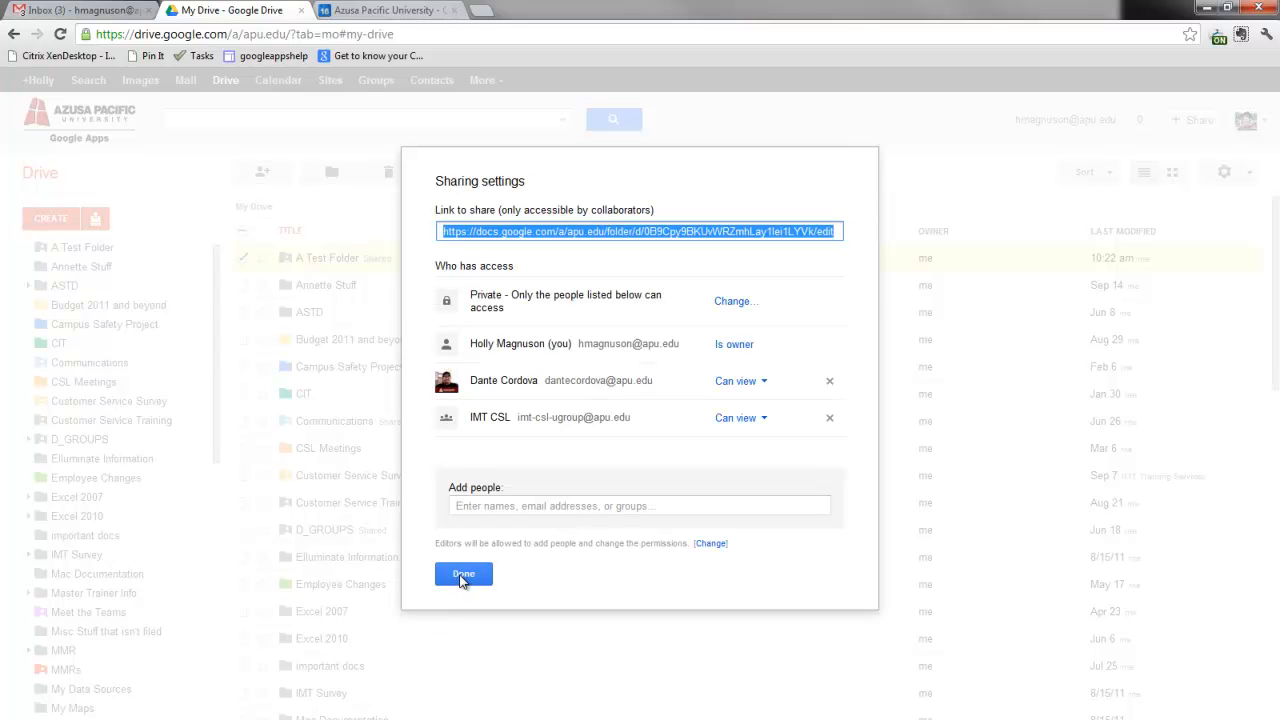
left_click(463, 576)
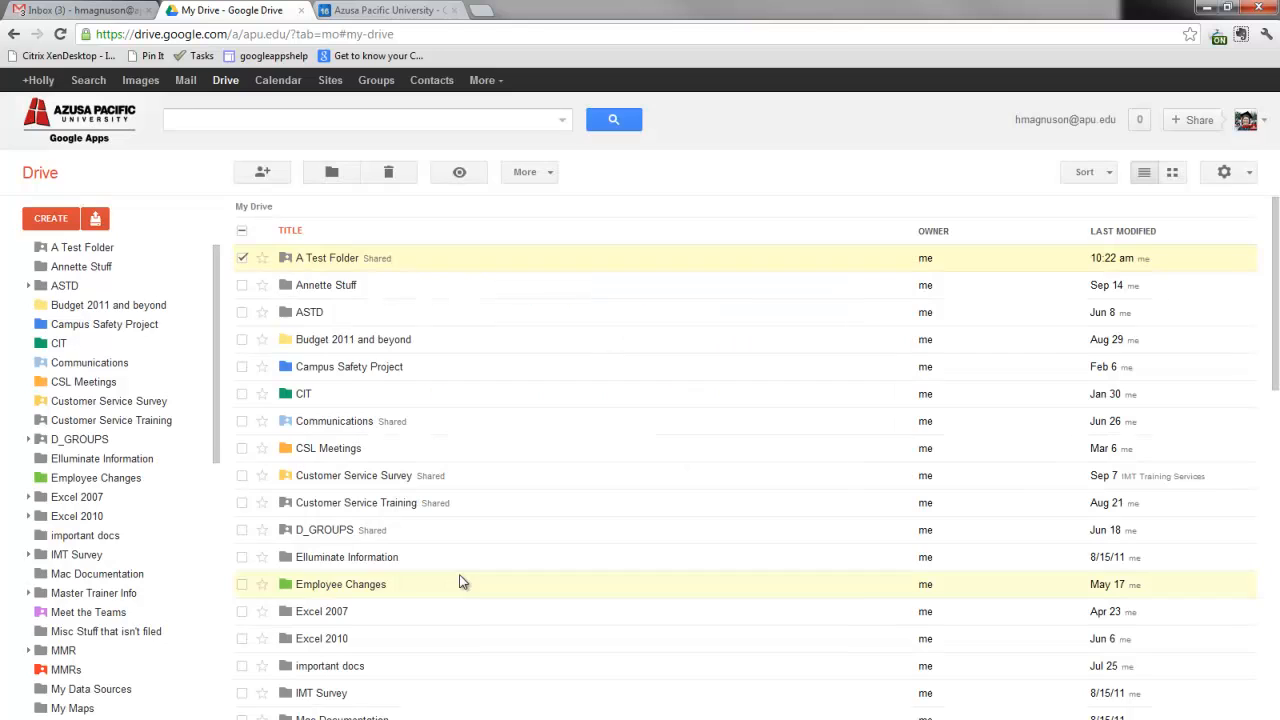
Open A Test Folder and create a new document in it that shares the folder's permissions.
left_click(320, 262)
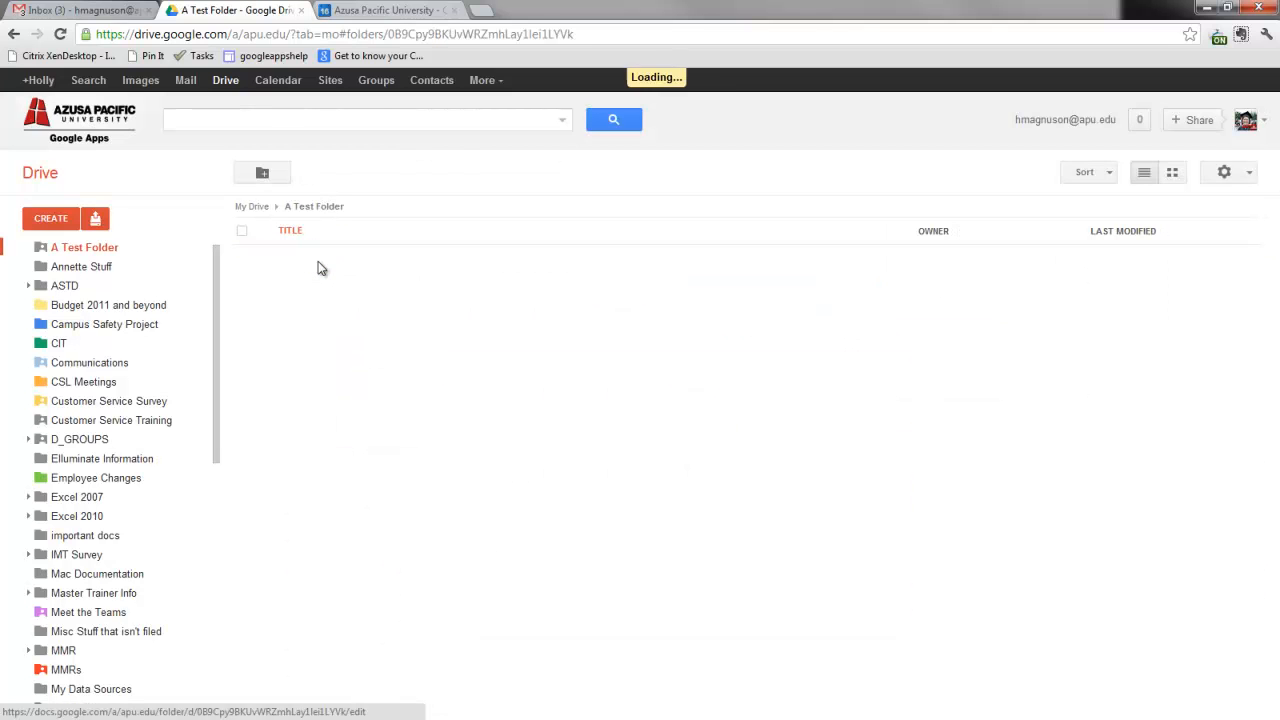
left_click(42, 222)
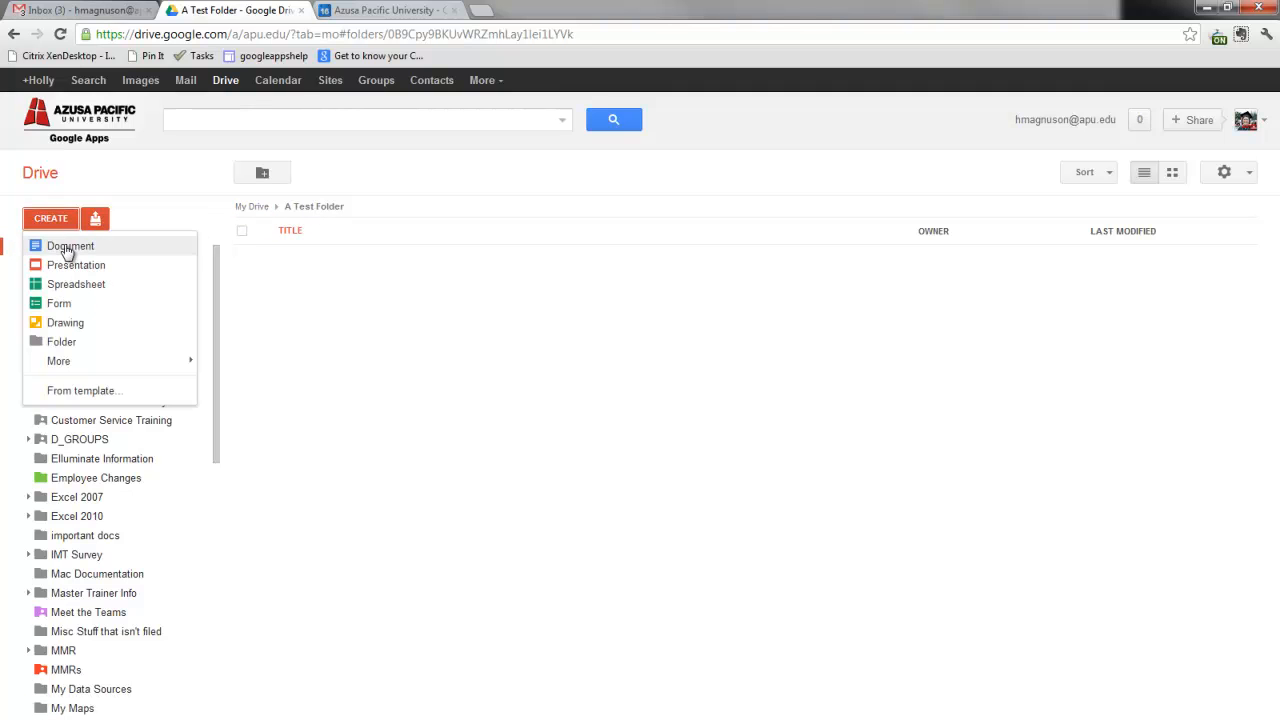
left_click(66, 247)
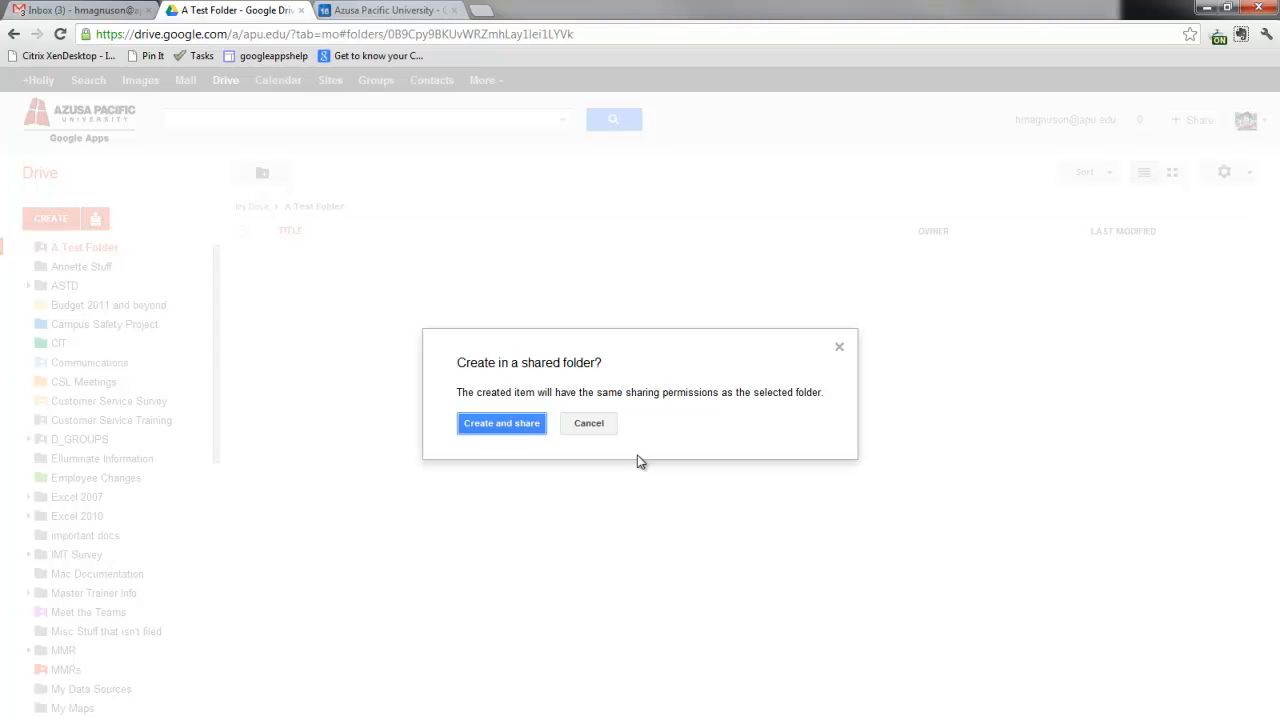
left_click(501, 423)
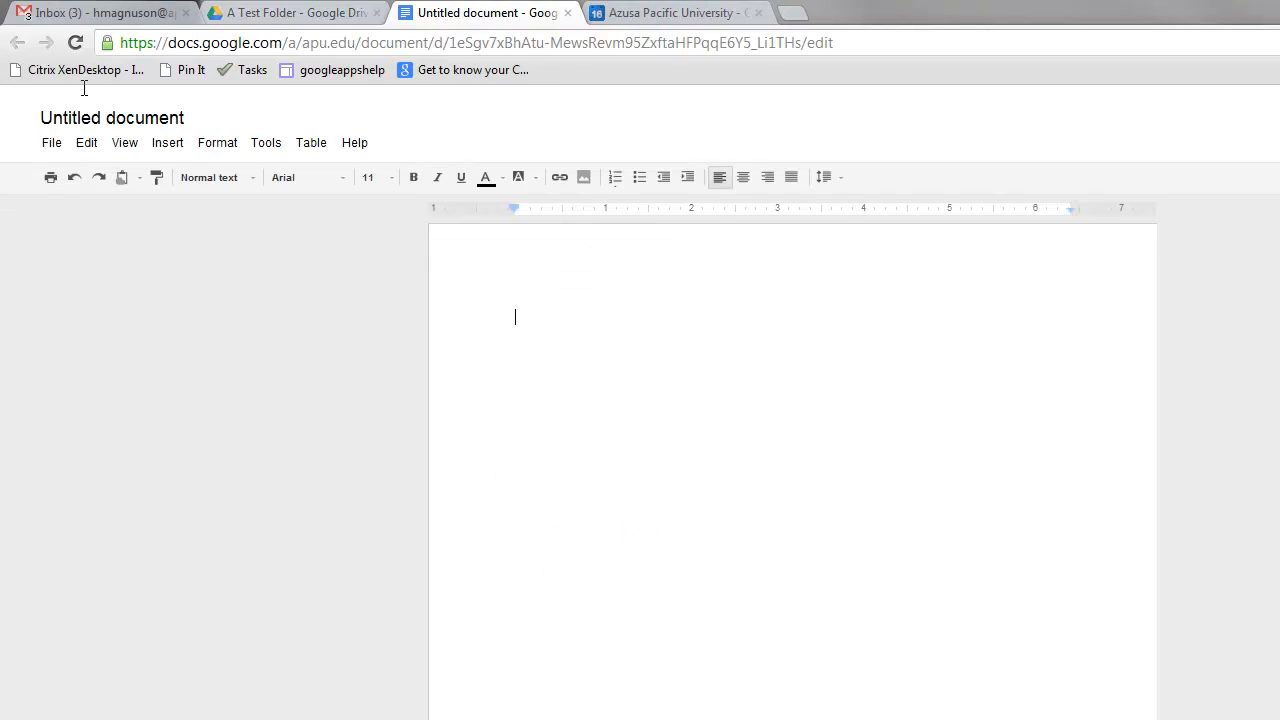
Rename the untitled document as "A Test Document".
left_click(92, 120)
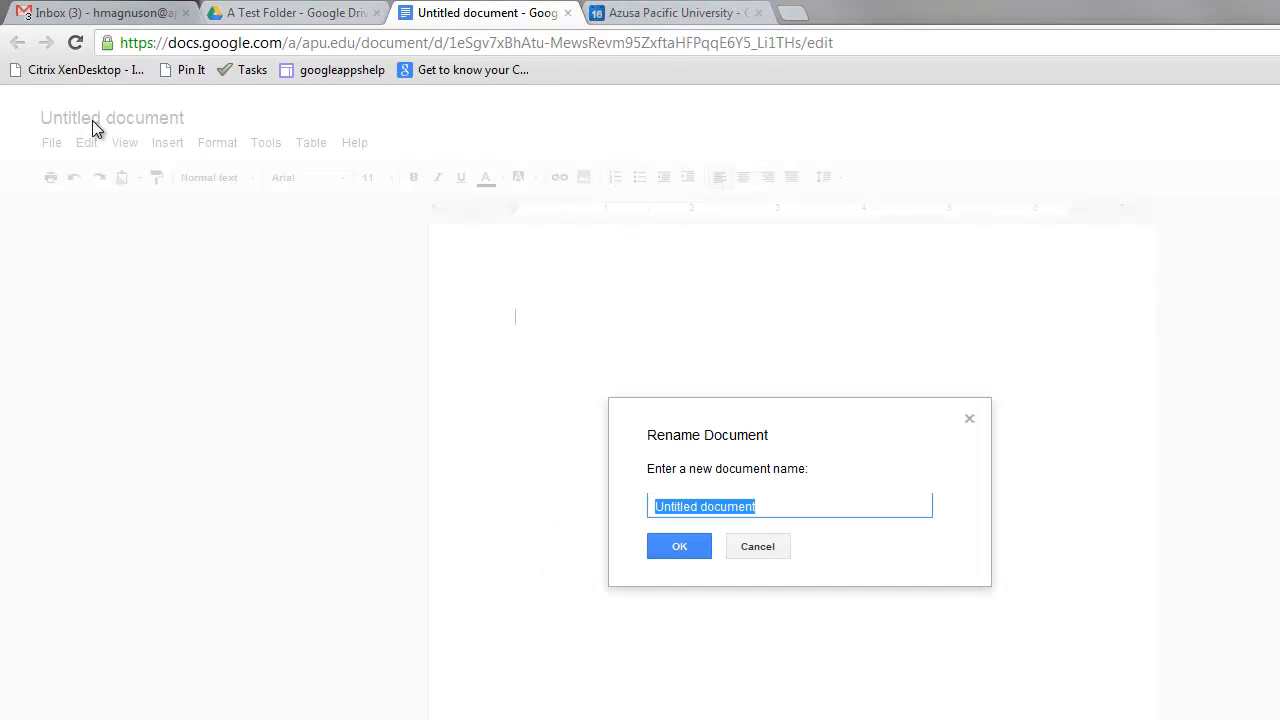
type("A Test Document")
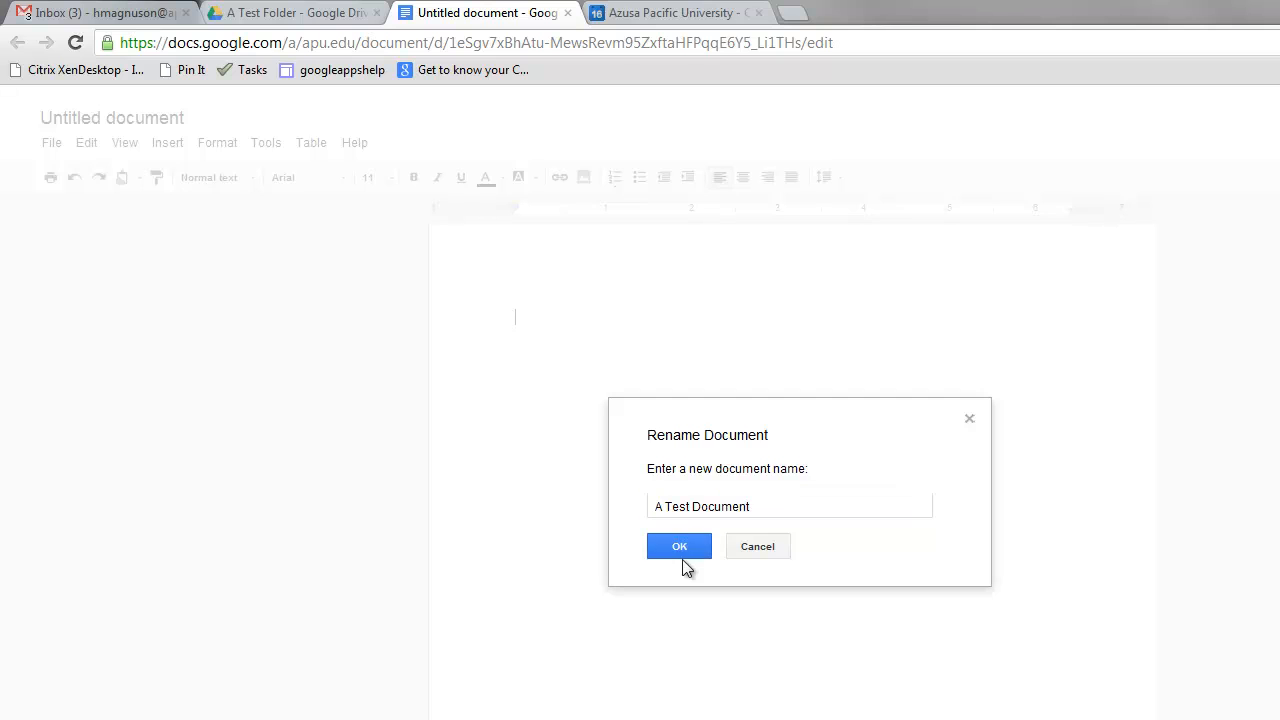
left_click(686, 553)
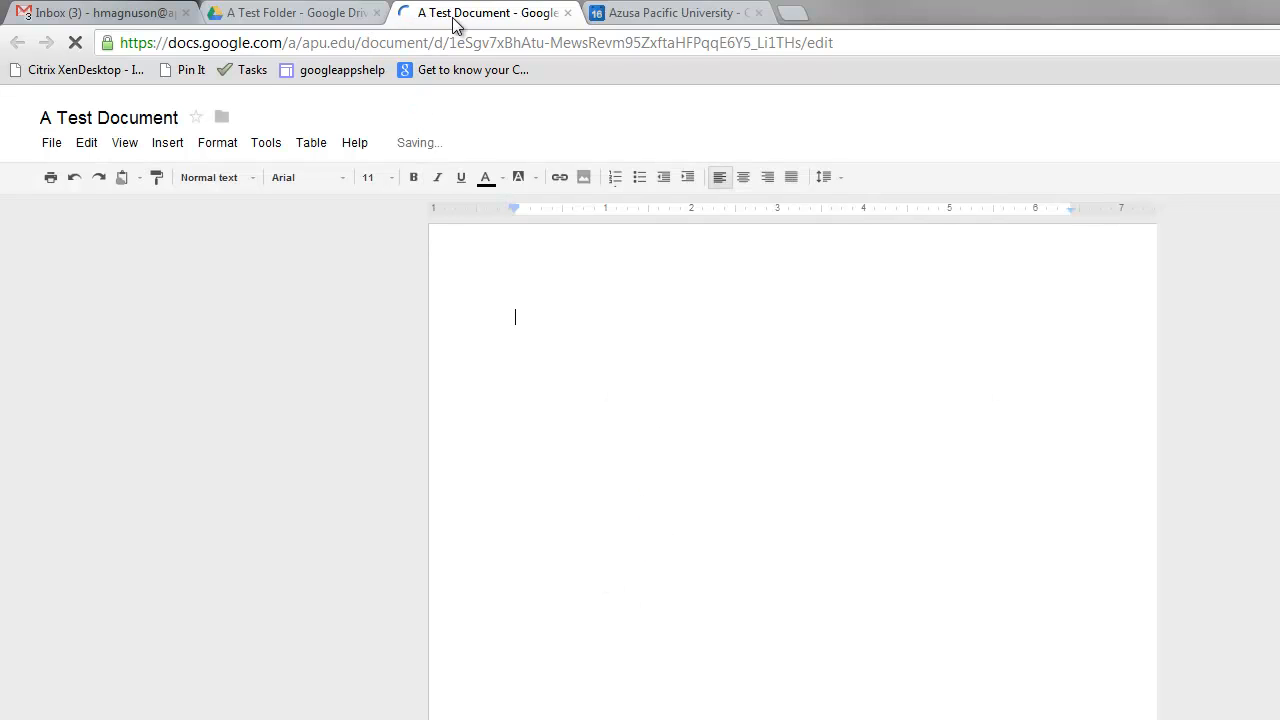
Upload Keynote_QuickReference from Downloads to A Test Folder in Drive, sharing it with the folder's permissions and keeping the default conversion settings.
left_click(284, 14)
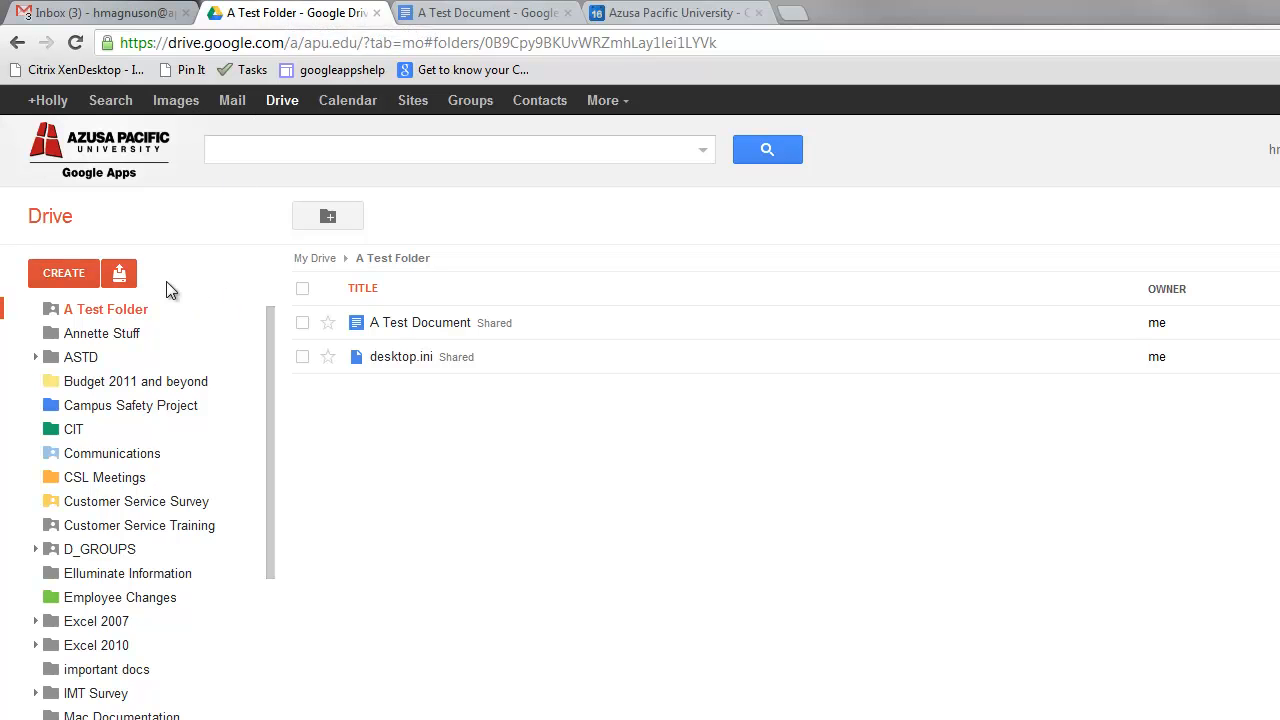
left_click(120, 276)
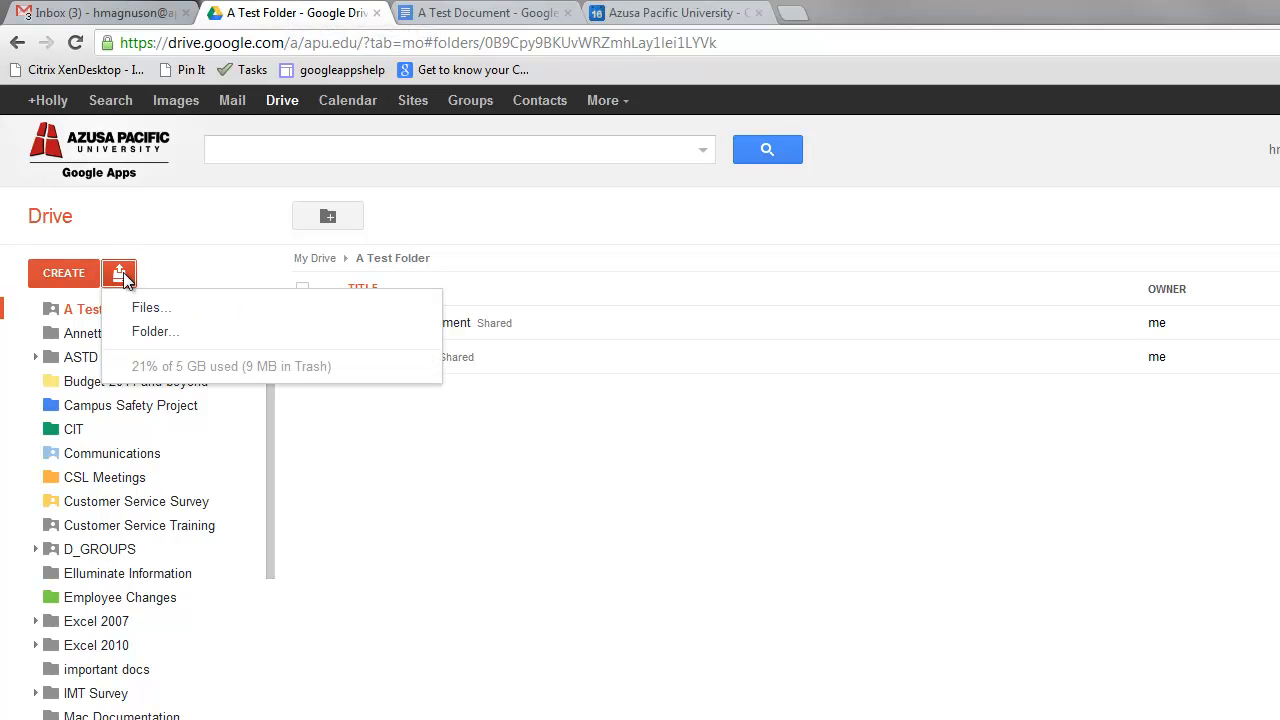
left_click(144, 306)
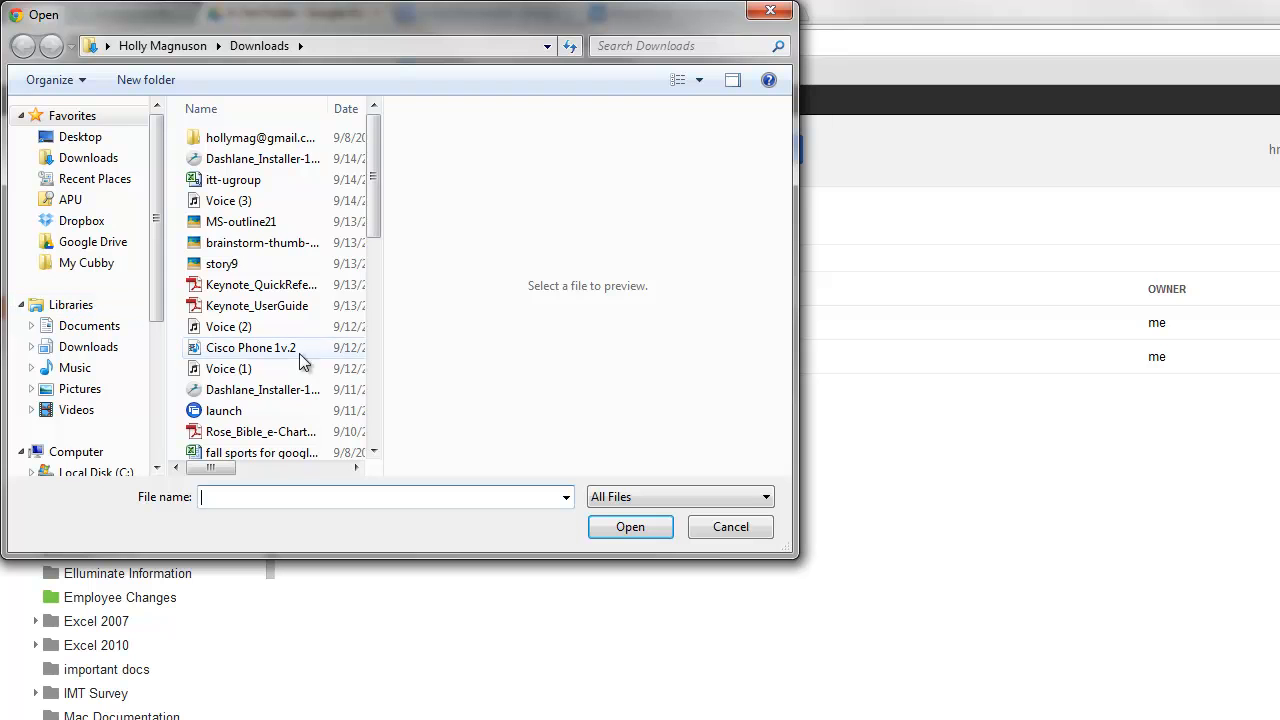
left_click(252, 284)
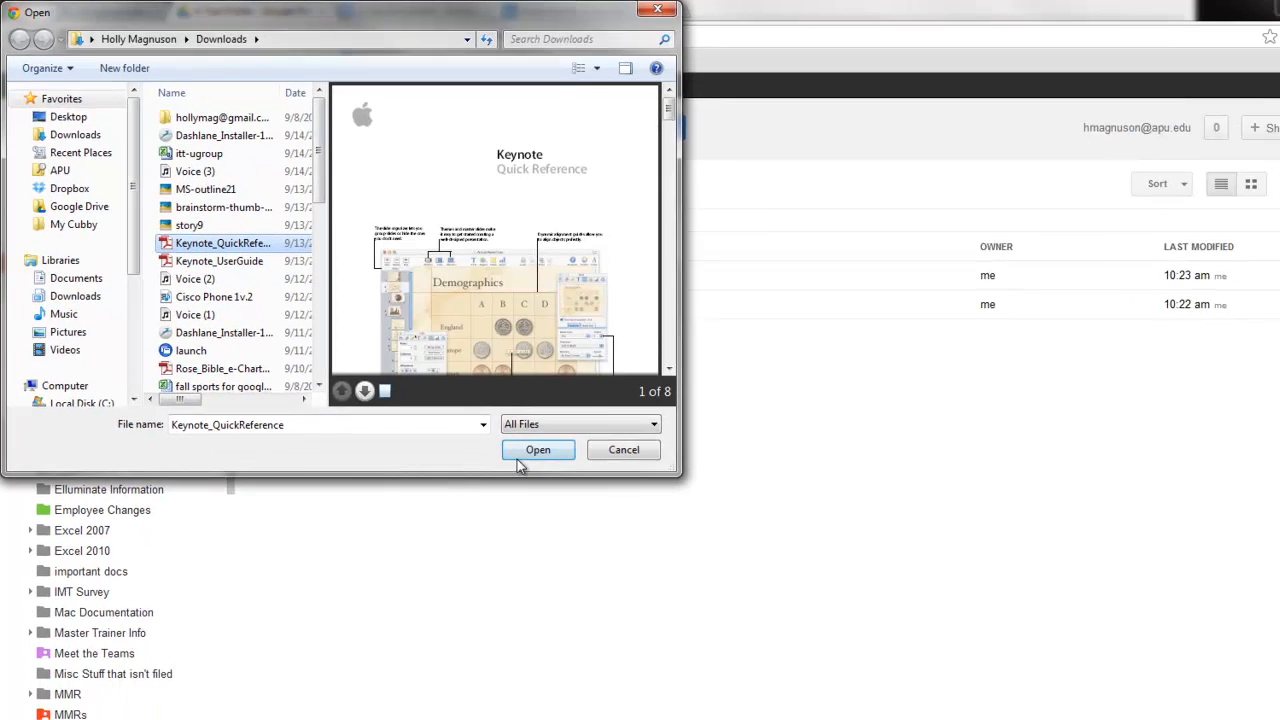
left_click(612, 528)
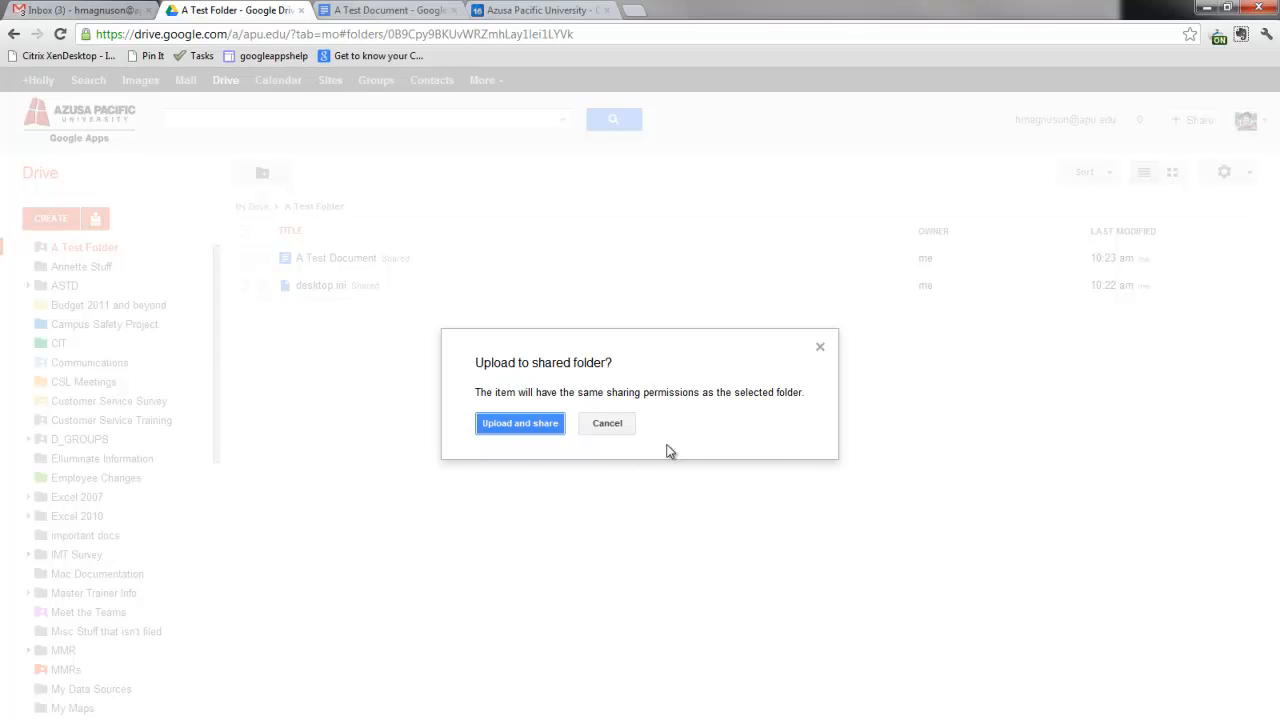
left_click(520, 424)
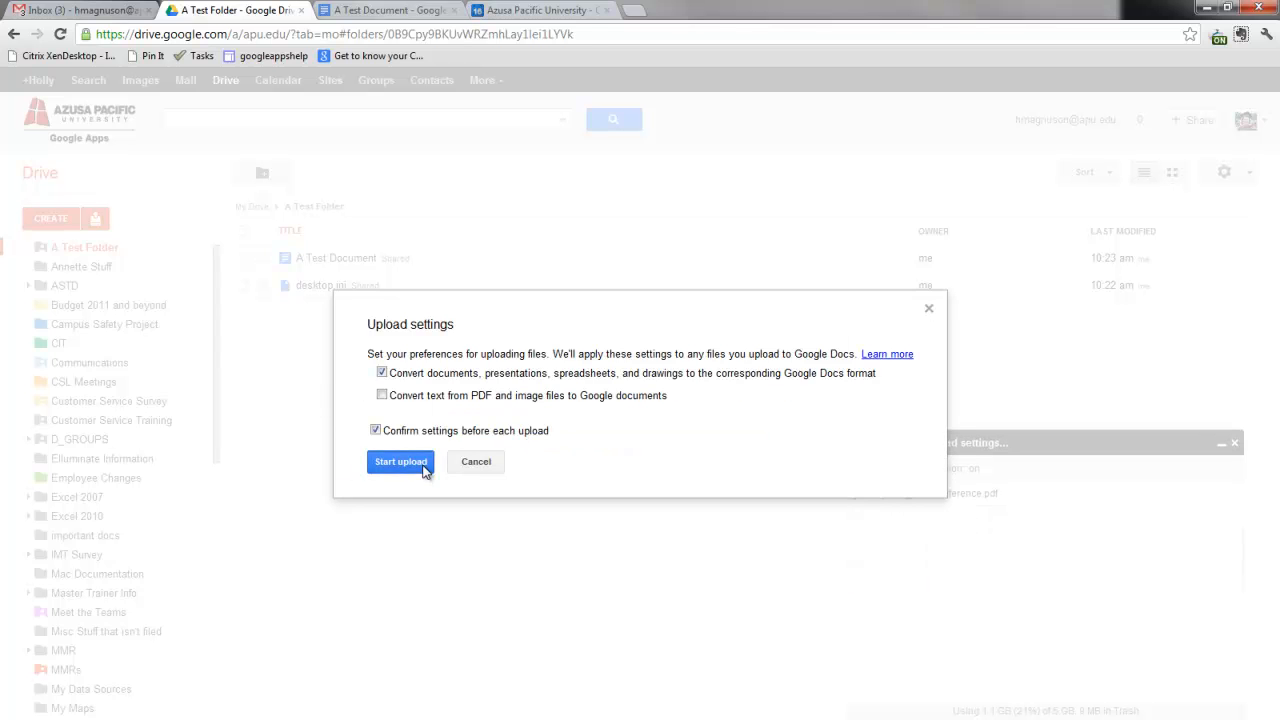
left_click(423, 468)
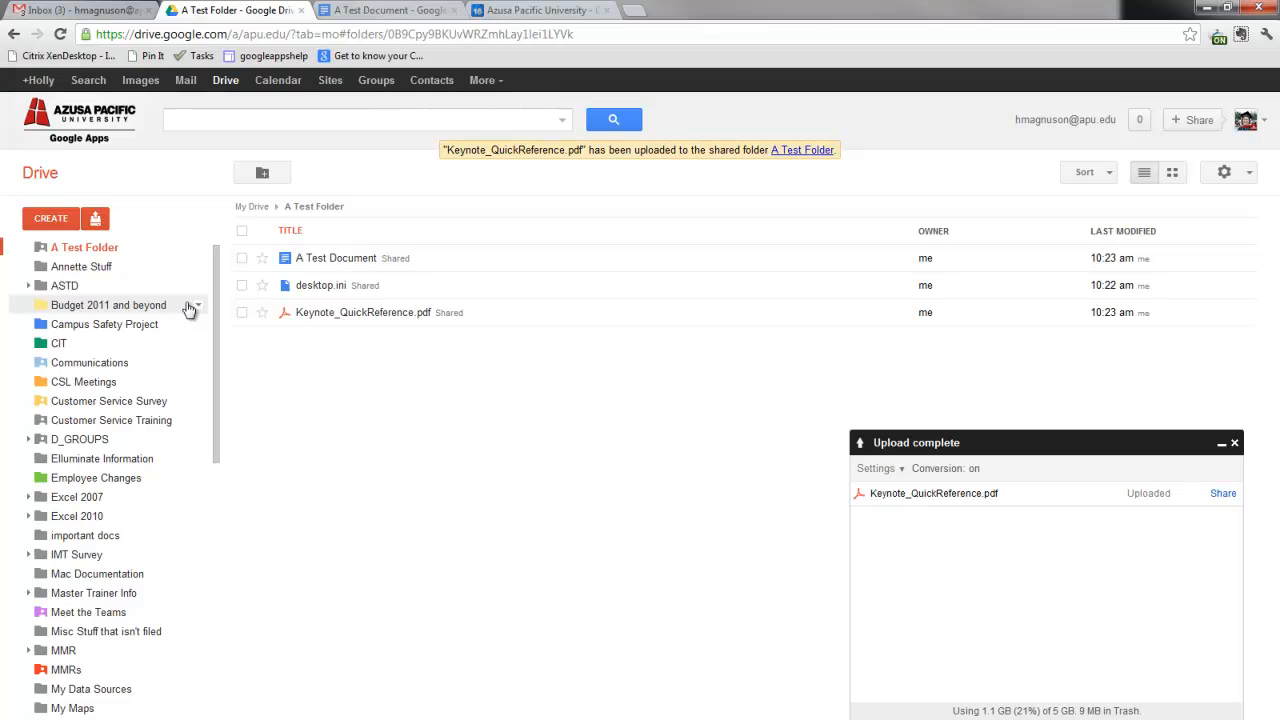
Dismiss the upload status and move the agenda spreadsheet from My Drive into A Test Folder.
left_click(252, 207)
scroll(335, 400, "down", 8)
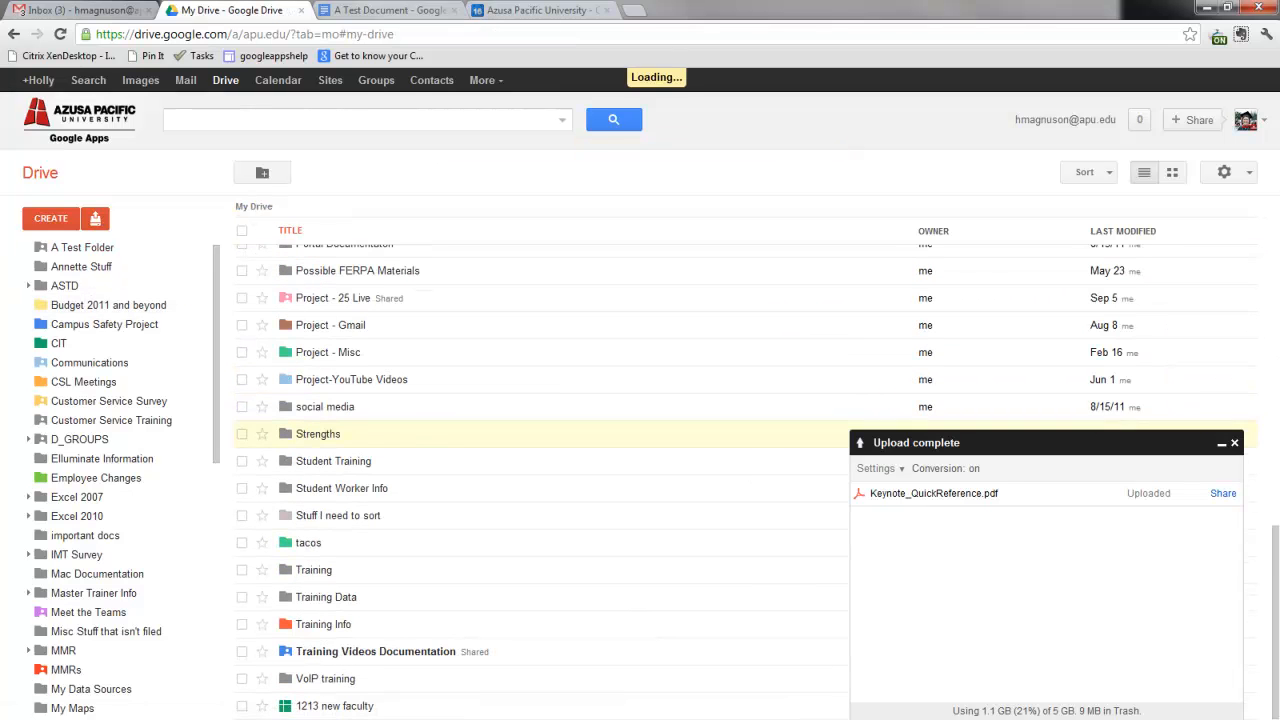
left_click(1234, 442)
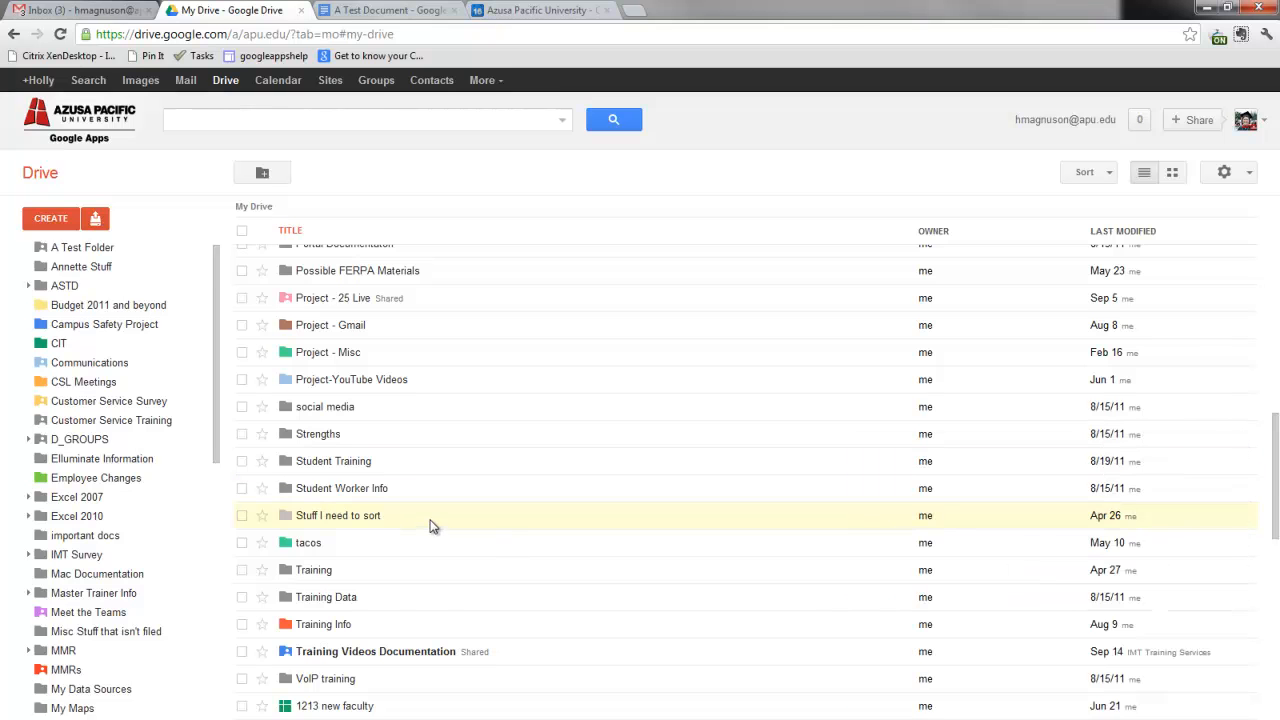
scroll(435, 520, "down", 5)
scroll(437, 515, "up", 1)
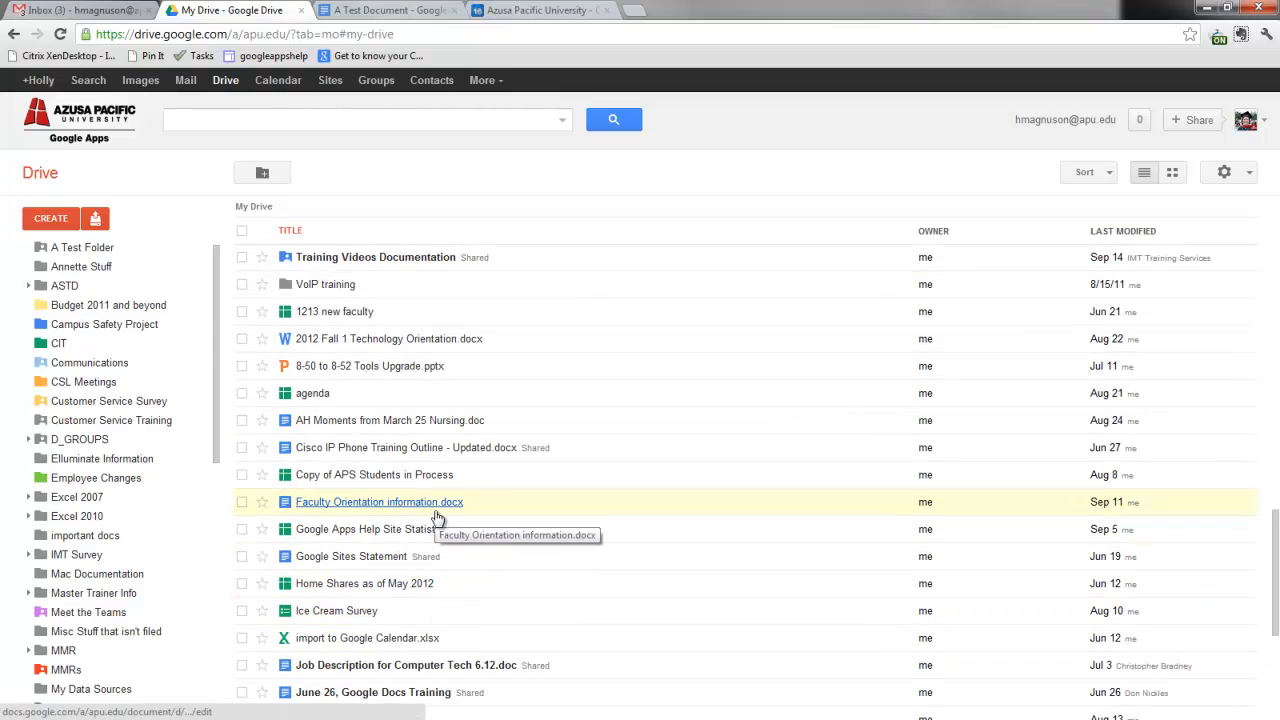
left_click(241, 394)
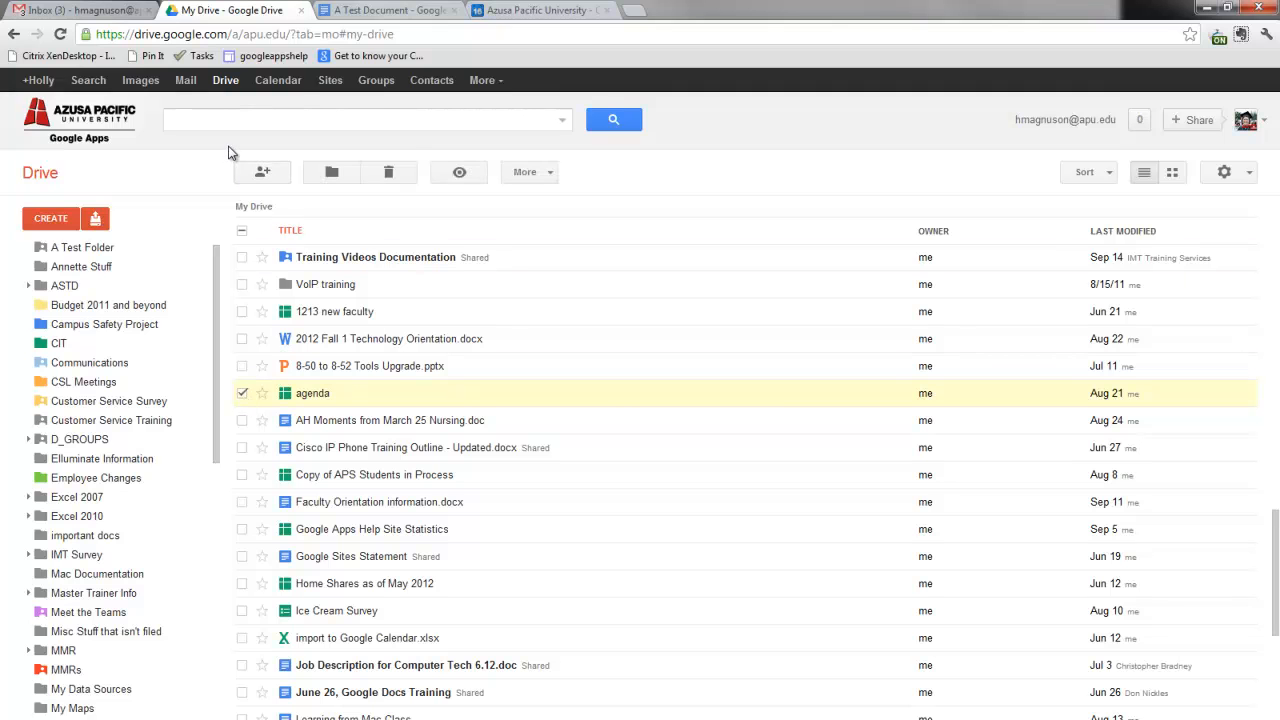
left_click(349, 180)
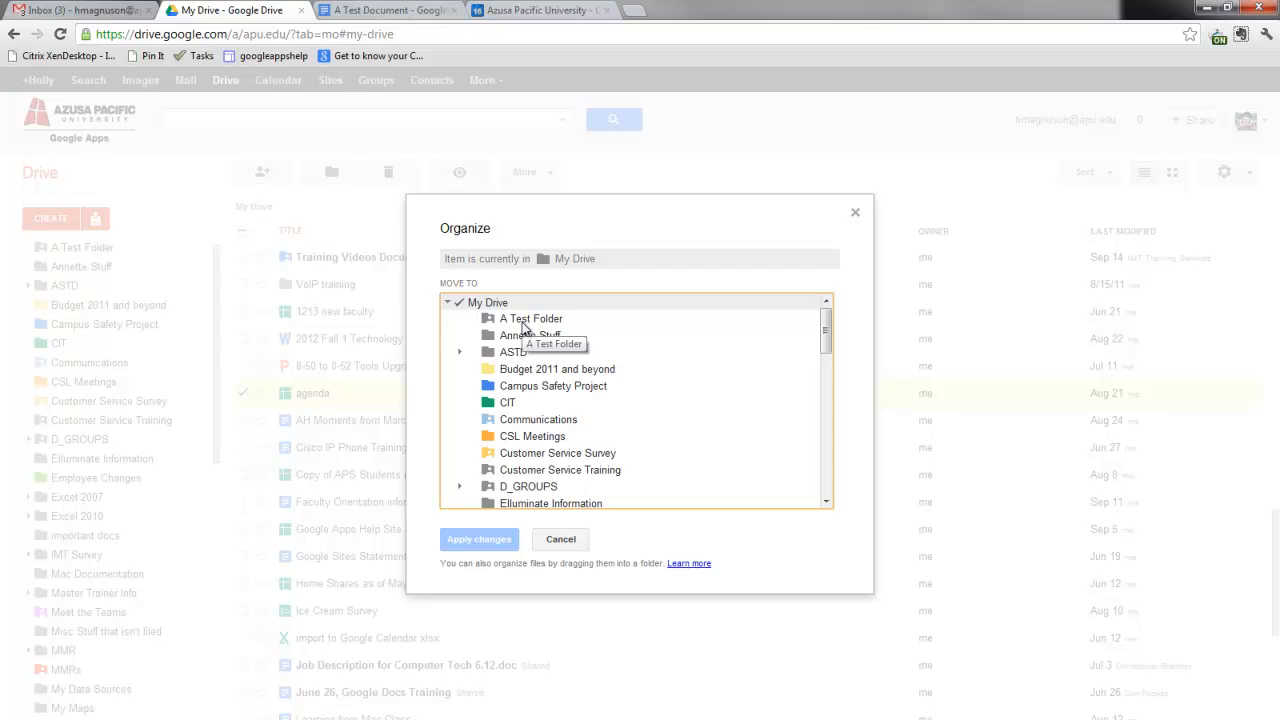
left_click(524, 326)
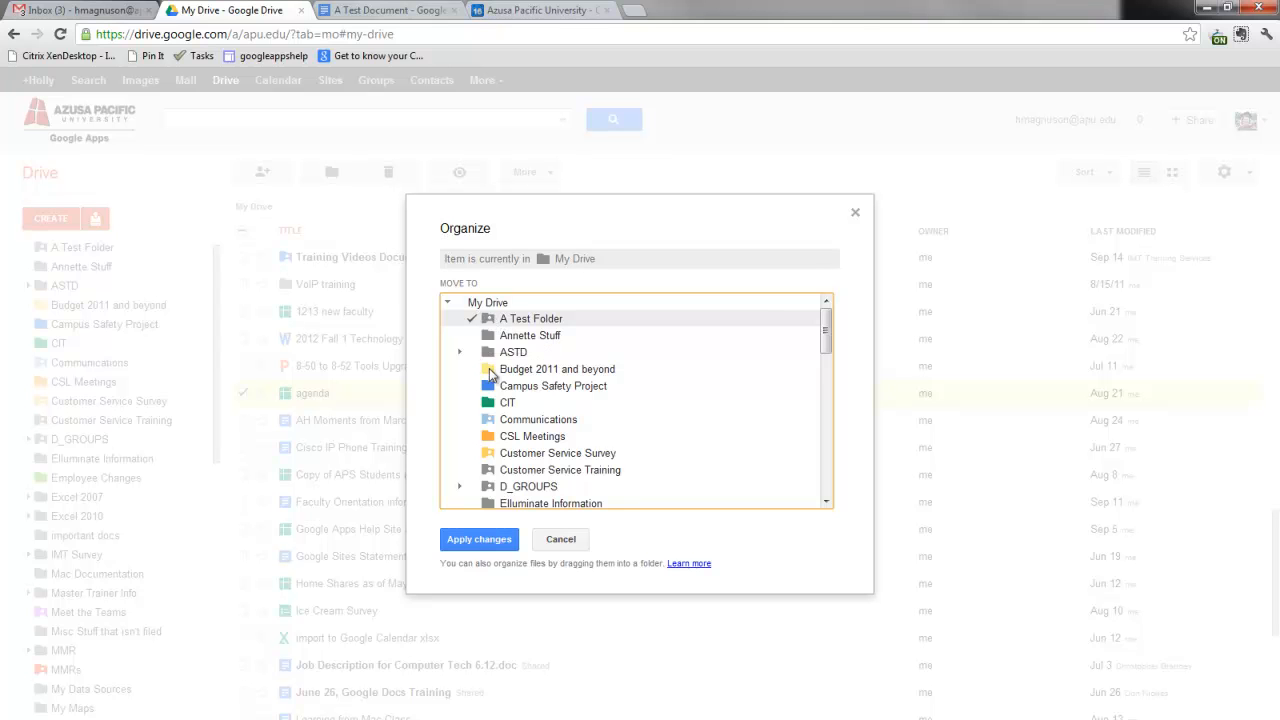
left_click(477, 541)
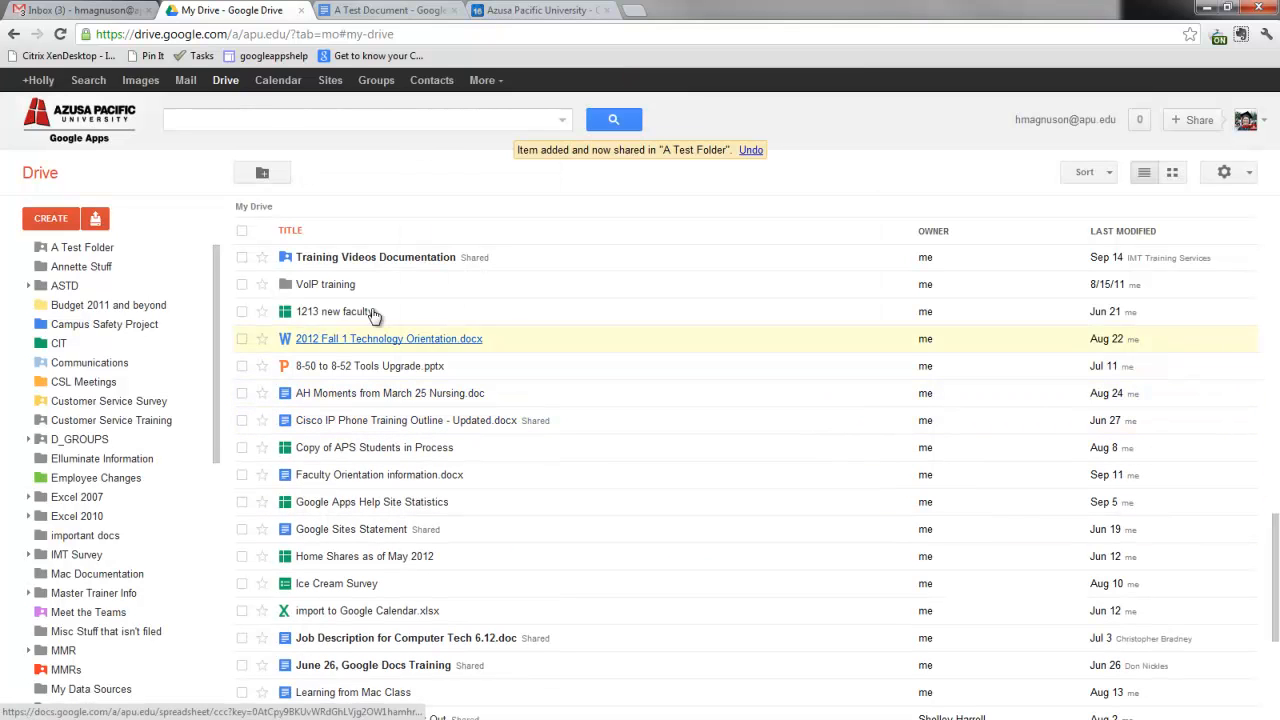
Open A Test Folder from the My Drive list to check its contents.
scroll(370, 342, "up", 6)
scroll(365, 343, "up", 4)
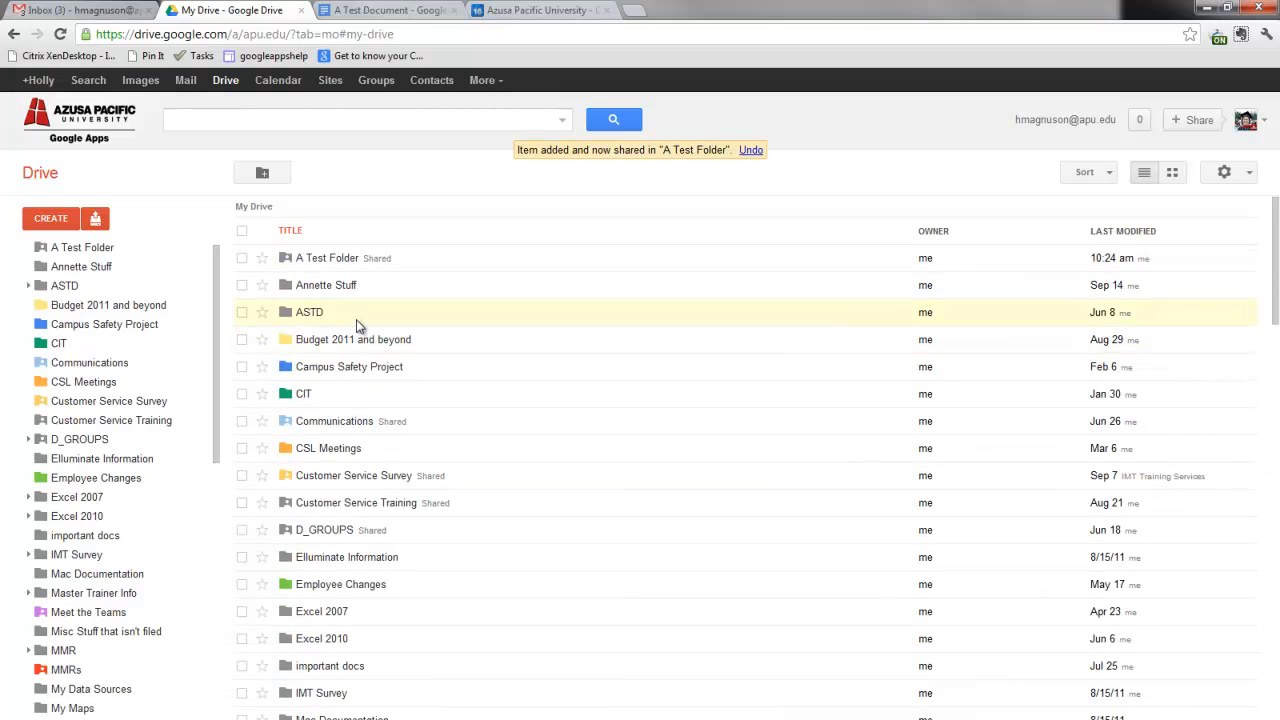
left_click(338, 262)
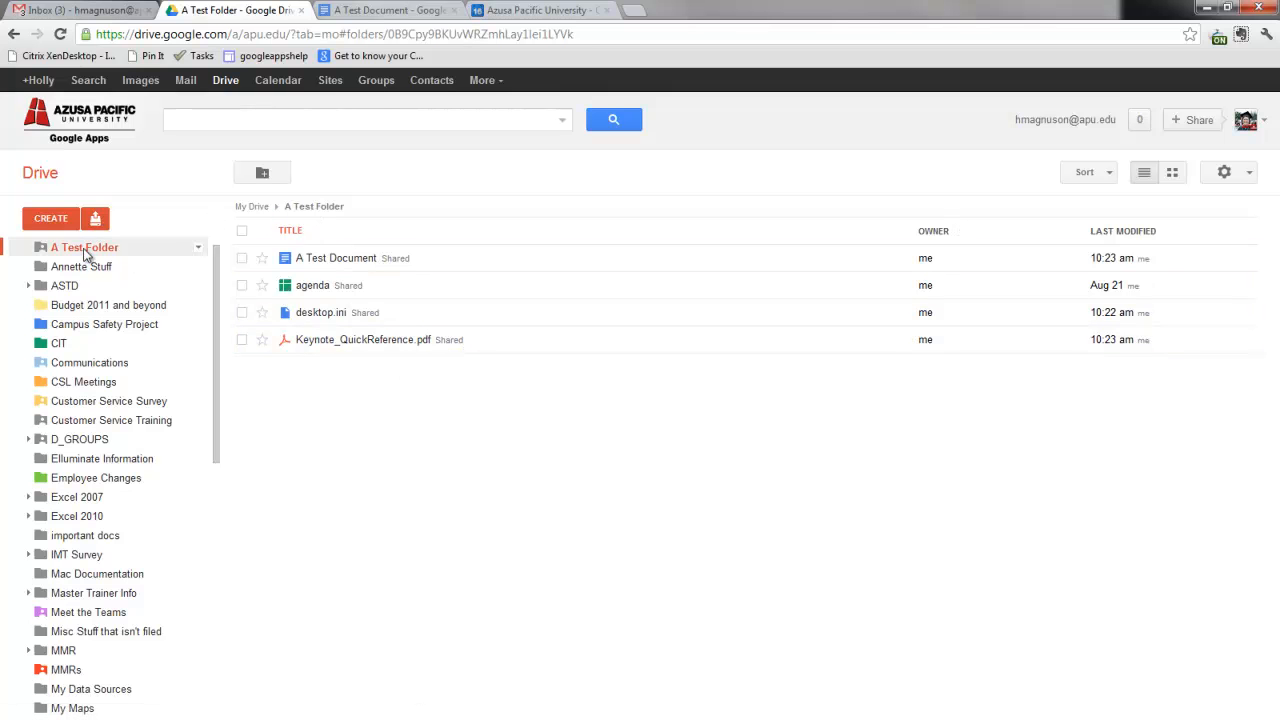
Bring up the sharing options for A Test Folder.
scroll(89, 250, "down", 1)
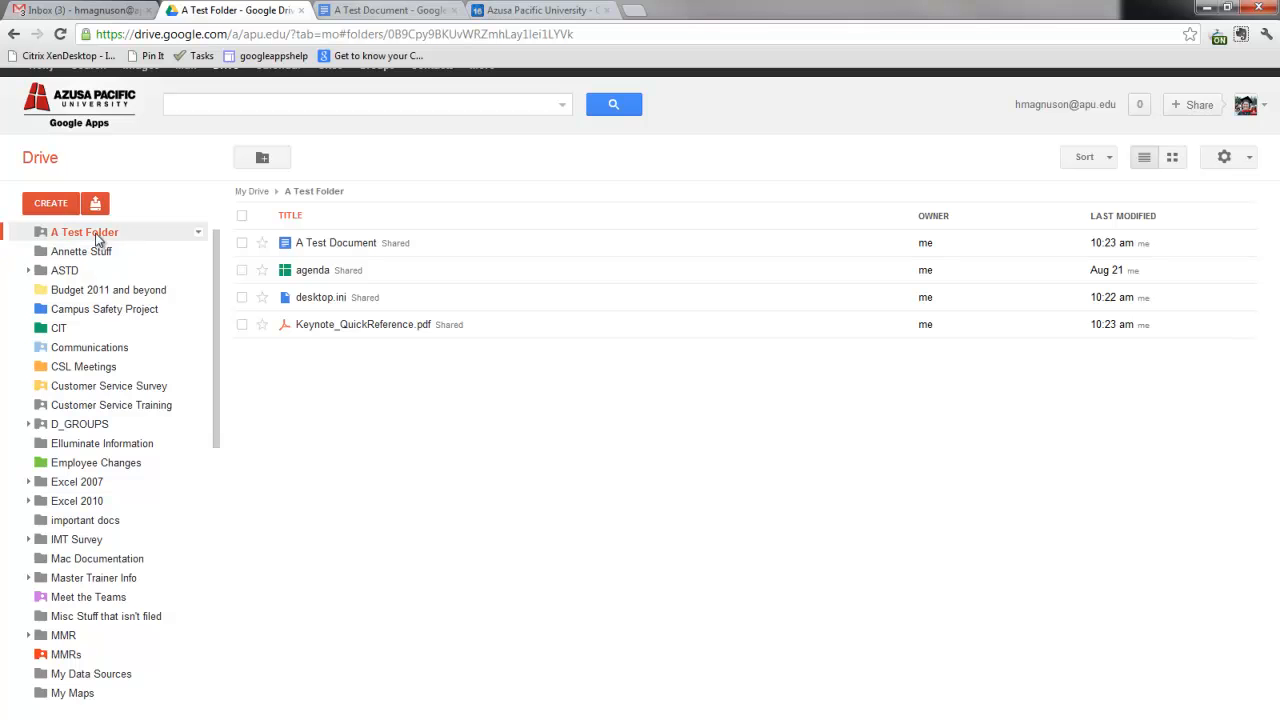
left_click(199, 233)
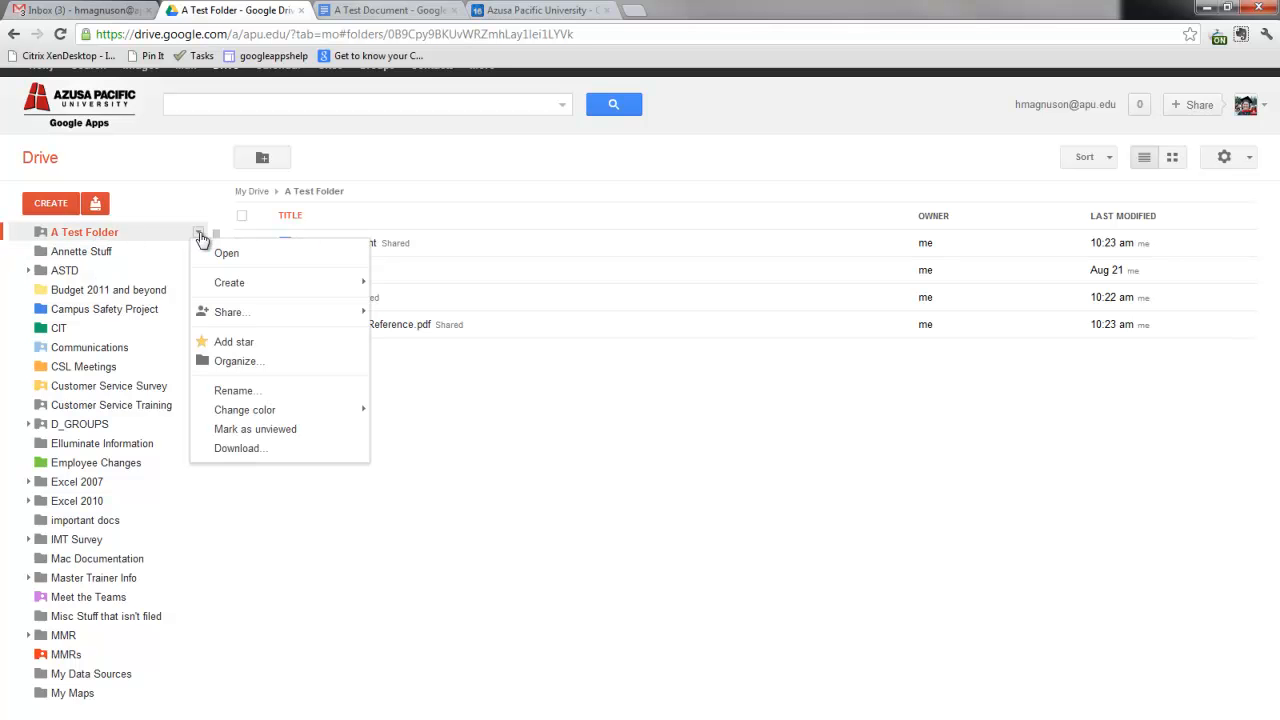
mouse_move(268, 318)
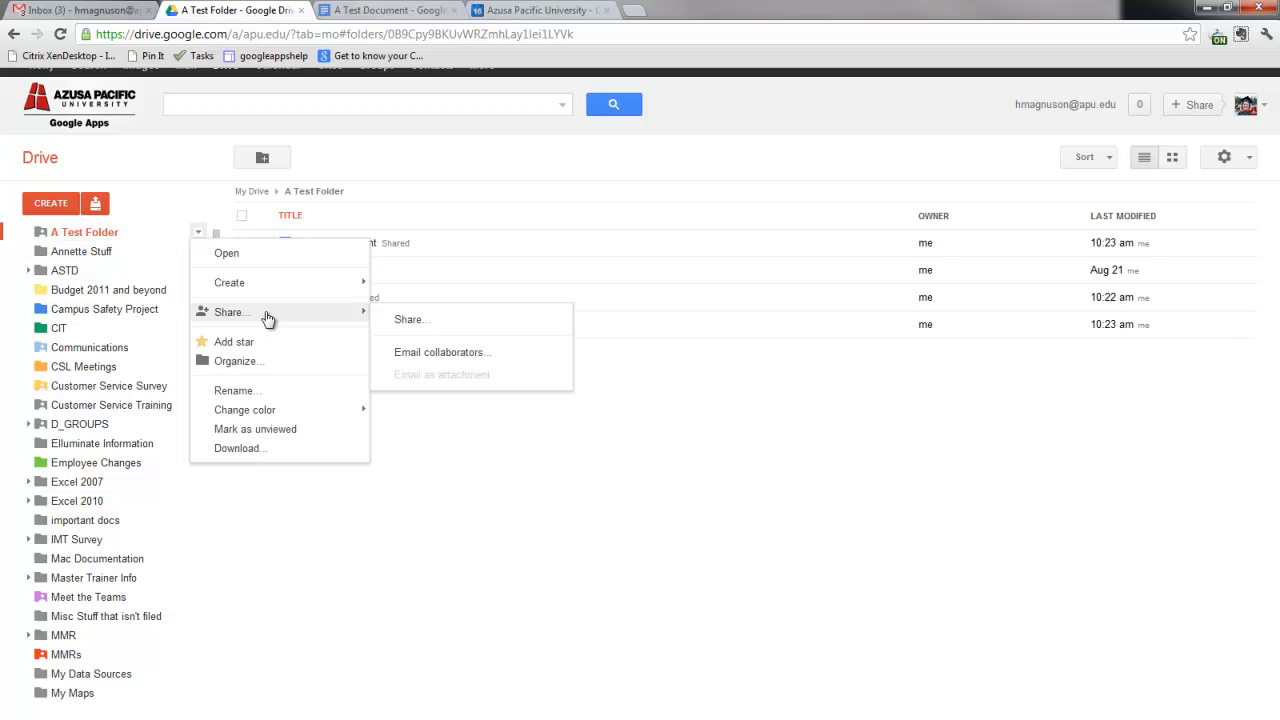